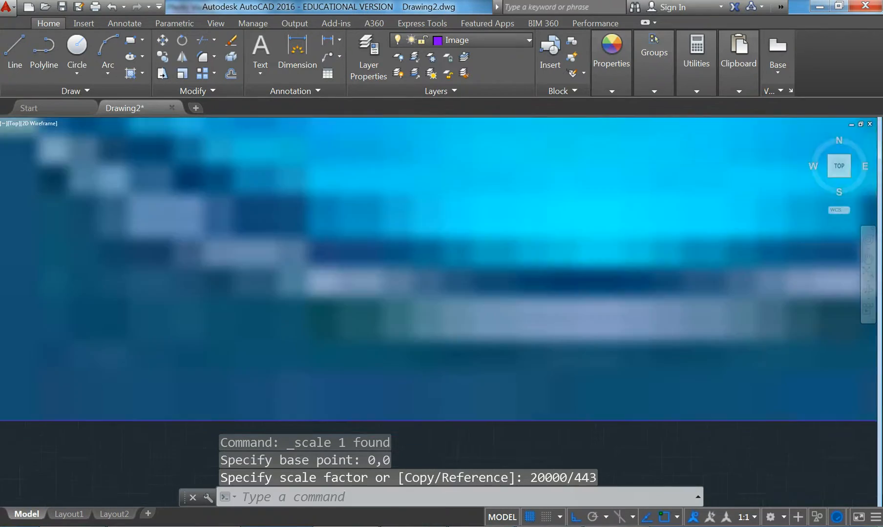
Pan and zoom in on the map image's 20 m scale bar
{"action": "middle_click_drag", "start_coordinate": [512, 360], "coordinate": [305, 372]}
{"action": "scroll", "coordinate": [439, 386], "scroll_direction": "up", "scroll_amount": 10}
{"action": "scroll", "coordinate": [412, 318], "scroll_direction": "up", "scroll_amount": 3}
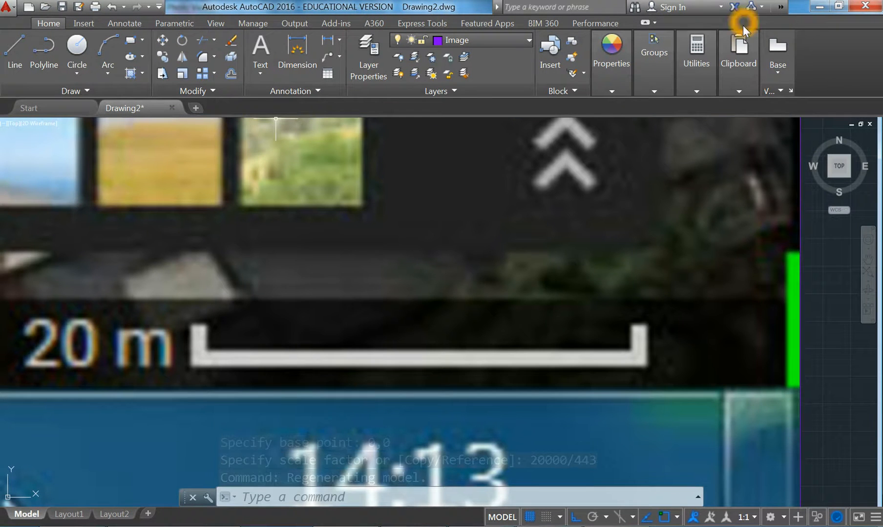
Measure the distance across the 20 m scale bar, reading about 20042.6409 units
{"action": "left_click", "coordinate": [704, 59]}
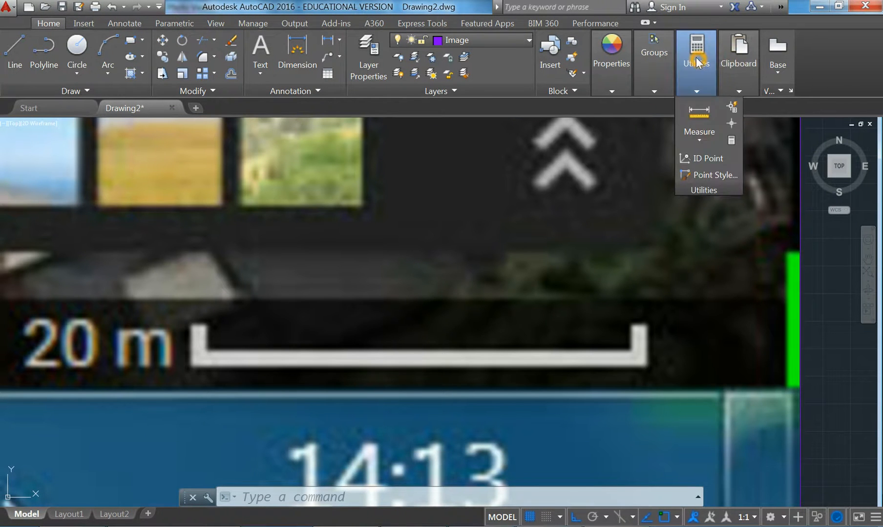
{"action": "left_click", "coordinate": [699, 112]}
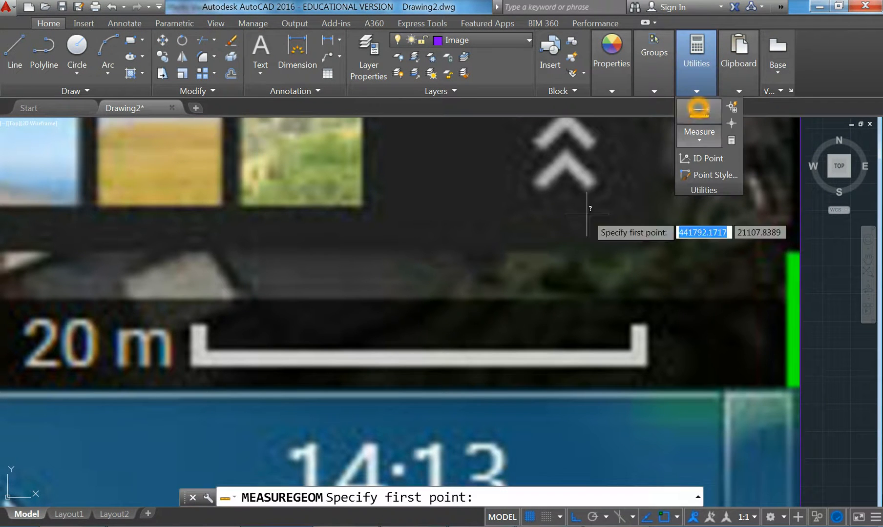
{"action": "left_click", "coordinate": [197, 351]}
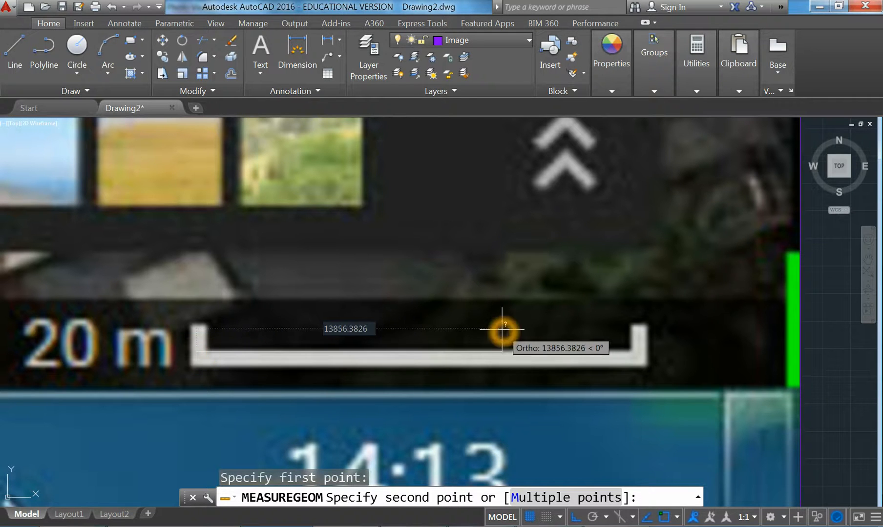
{"action": "left_click", "coordinate": [638, 350]}
{"action": "left_click", "coordinate": [661, 472]}
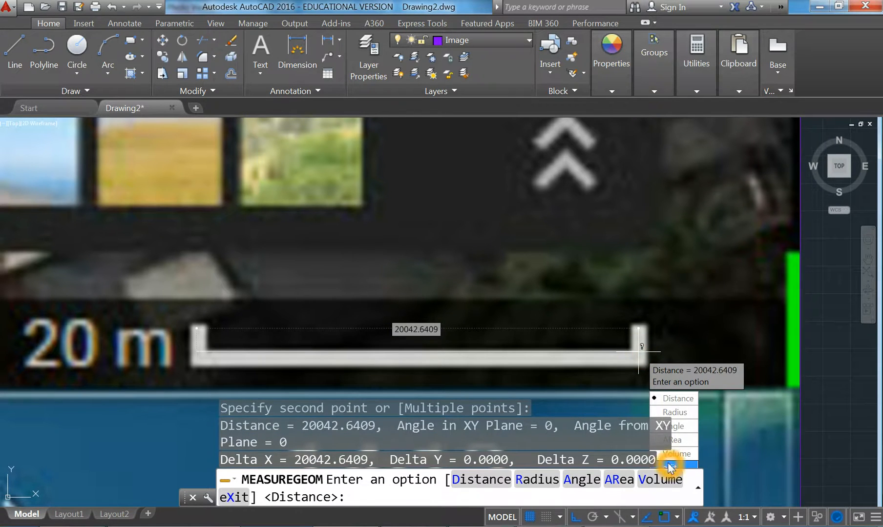
{"action": "left_click", "coordinate": [589, 294]}
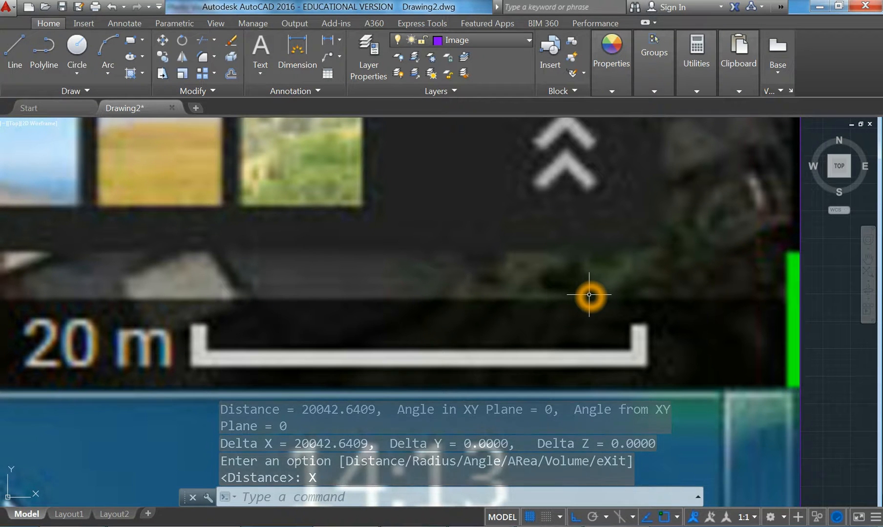
Check the result in the command history, then zoom out to show the whole map image
{"action": "left_click", "coordinate": [697, 498]}
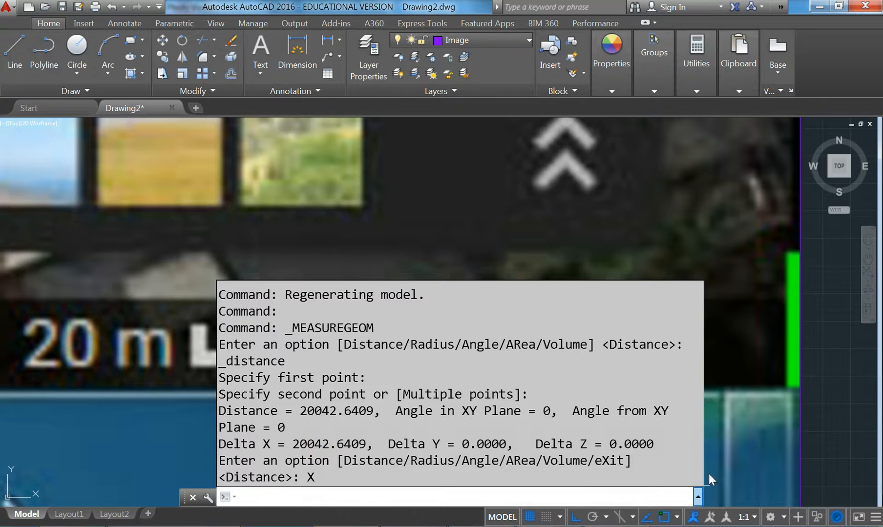
{"action": "left_click", "coordinate": [697, 498]}
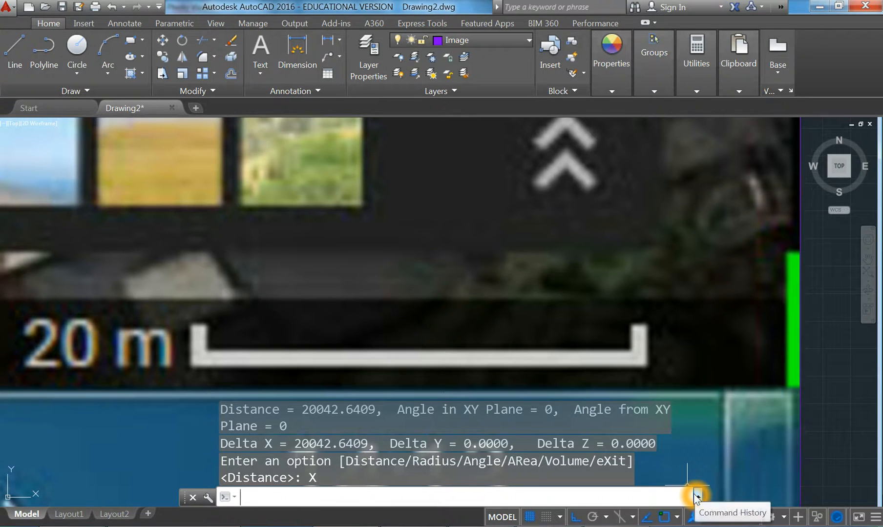
{"action": "scroll", "coordinate": [291, 316], "scroll_direction": "down", "scroll_amount": 6}
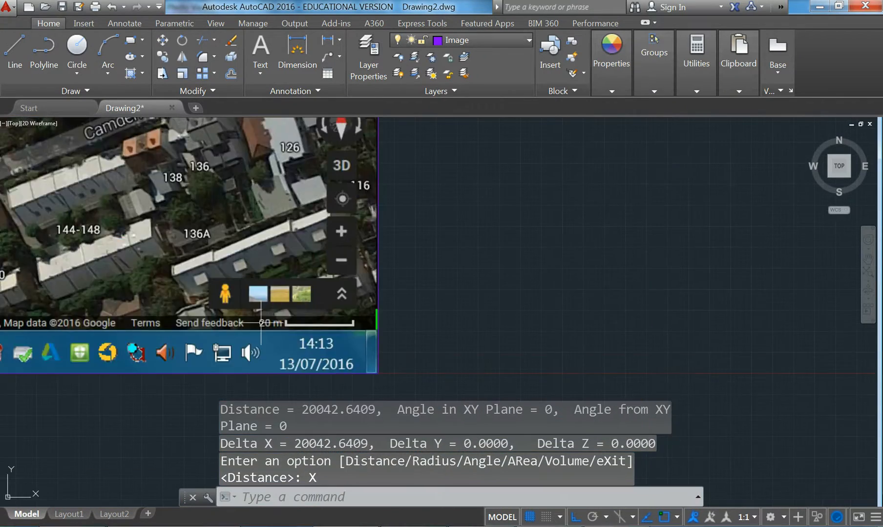
{"action": "scroll", "coordinate": [418, 377], "scroll_direction": "down", "scroll_amount": 5}
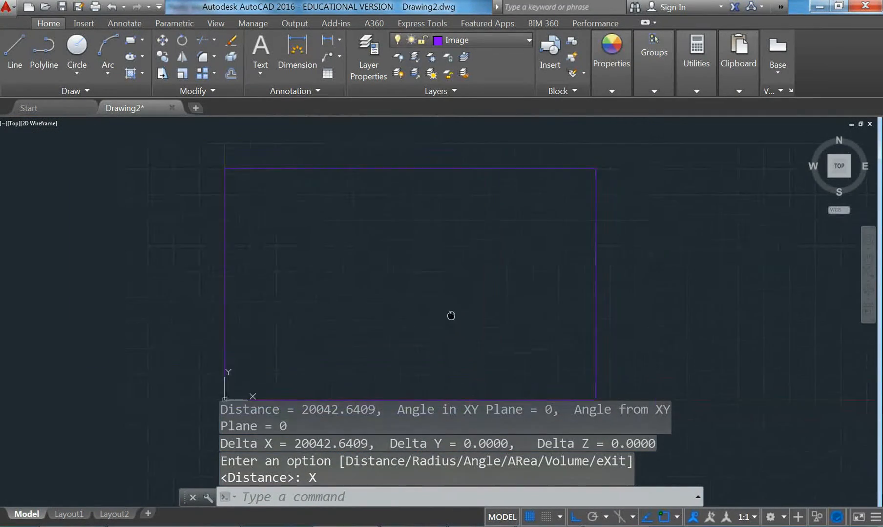
{"action": "mouse_move", "coordinate": [476, 311]}
{"action": "middle_mouse_down"}
{"action": "mouse_move", "coordinate": [428, 295]}
{"action": "mouse_move", "coordinate": [374, 304]}
{"action": "mouse_move", "coordinate": [375, 334]}
{"action": "middle_mouse_up"}
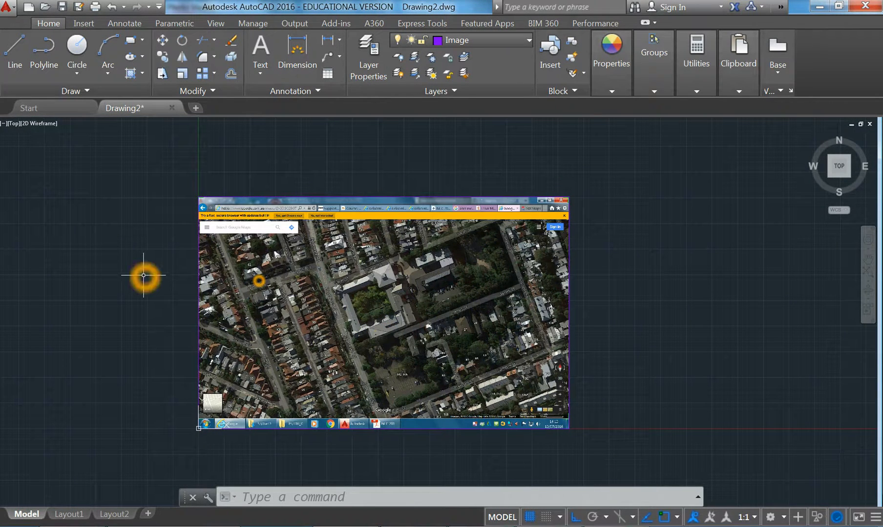
In Save As, browse to U:\2016 and create a new folder named Construction 2
{"action": "left_click", "coordinate": [4, 6]}
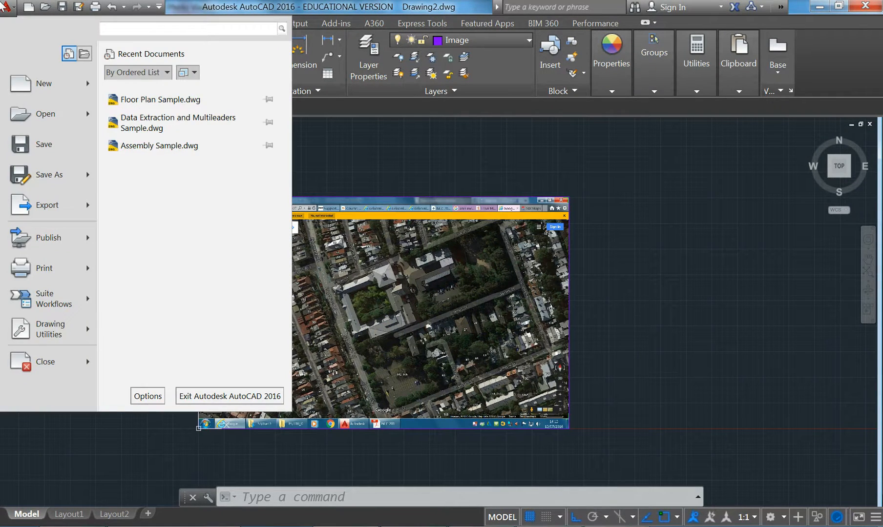
{"action": "left_click", "coordinate": [40, 174]}
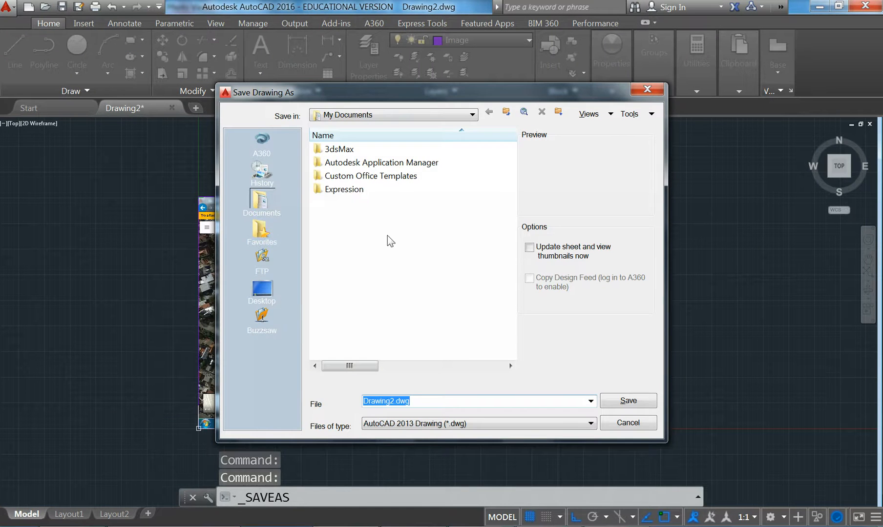
{"action": "left_click", "coordinate": [428, 117]}
{"action": "left_click", "coordinate": [408, 200]}
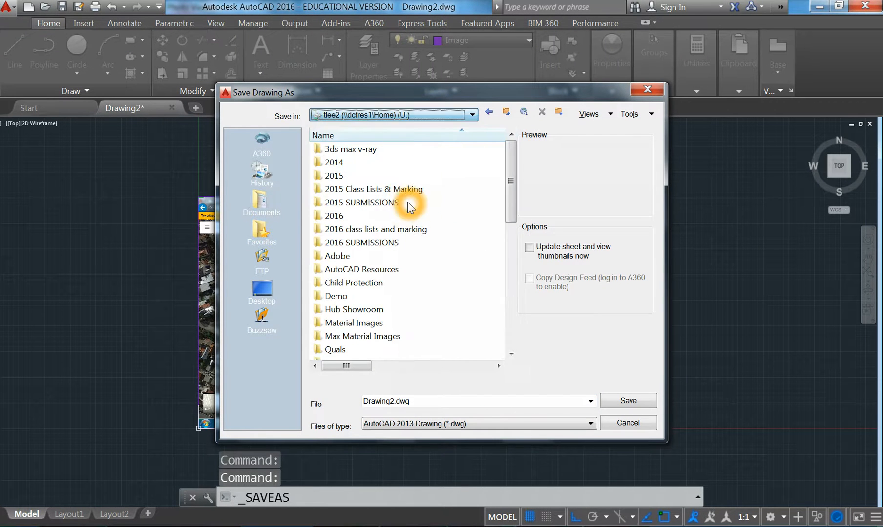
{"action": "double_click", "coordinate": [357, 217]}
{"action": "right_click", "coordinate": [344, 267]}
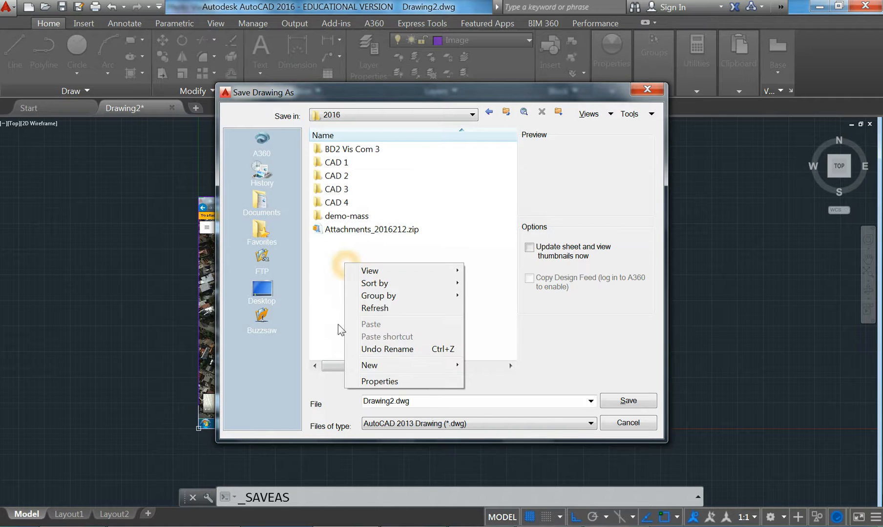
{"action": "mouse_move", "coordinate": [375, 364]}
{"action": "left_click", "coordinate": [494, 367]}
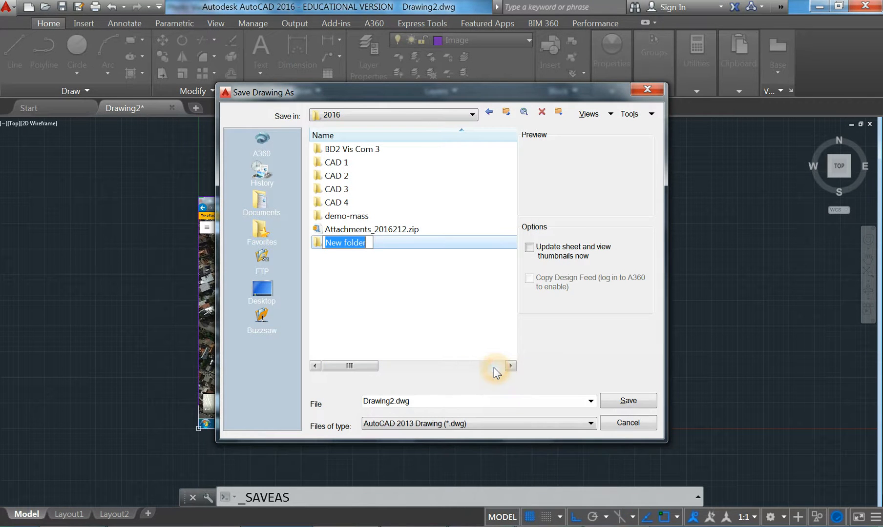
{"action": "type", "text": "Construction 2"}
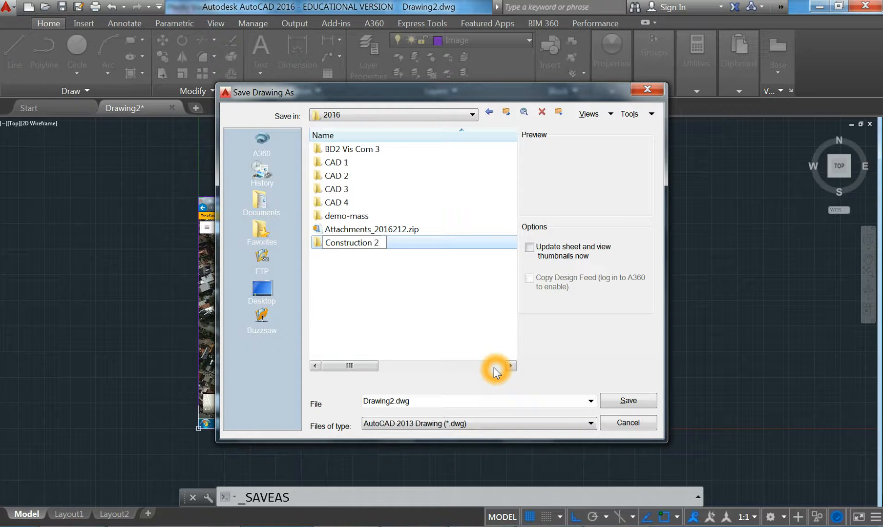
{"action": "key", "text": "Return"}
{"action": "key", "text": "Return"}
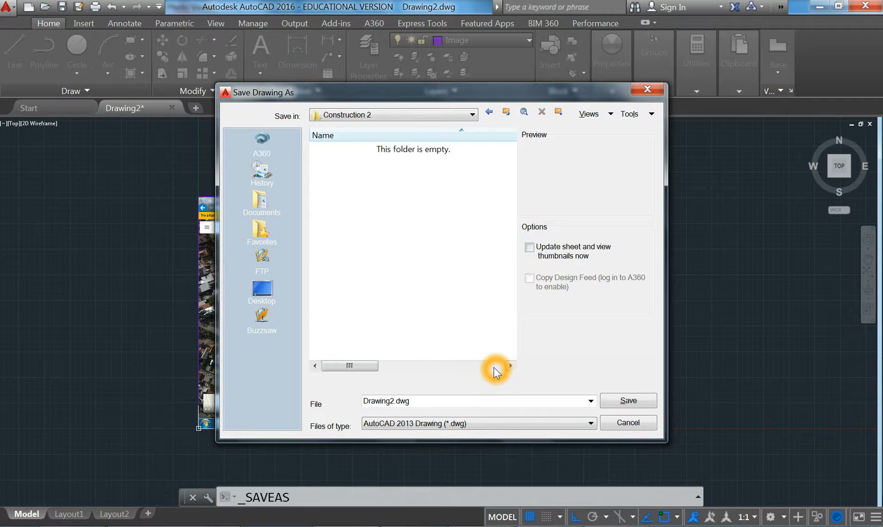
Save the drawing as 'EDi Site Access Drawing' inside the Construction 2 folder
{"action": "left_click", "coordinate": [442, 405]}
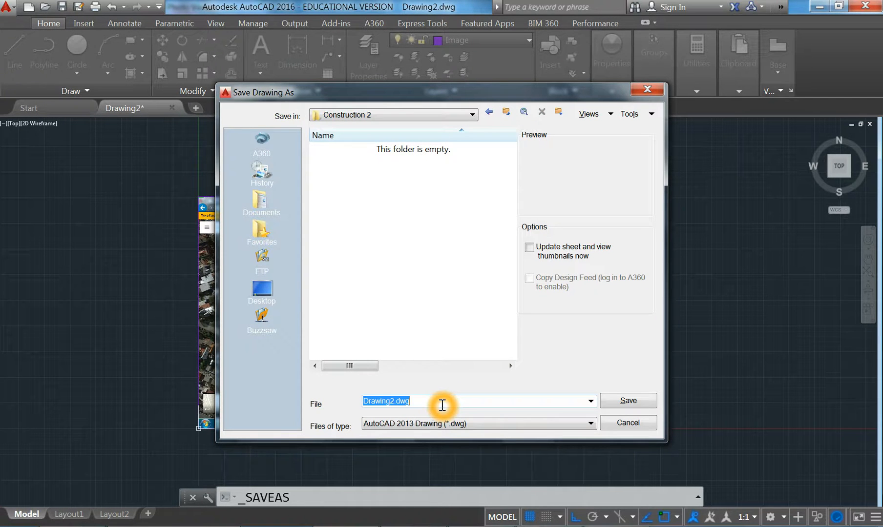
{"action": "type", "text": "Site Access"}
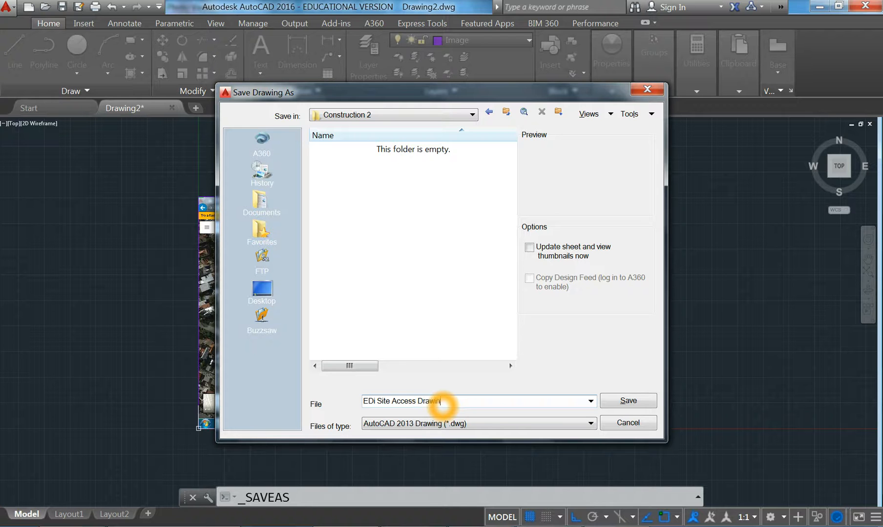
{"action": "left_click", "coordinate": [407, 318]}
{"action": "left_click", "coordinate": [617, 401]}
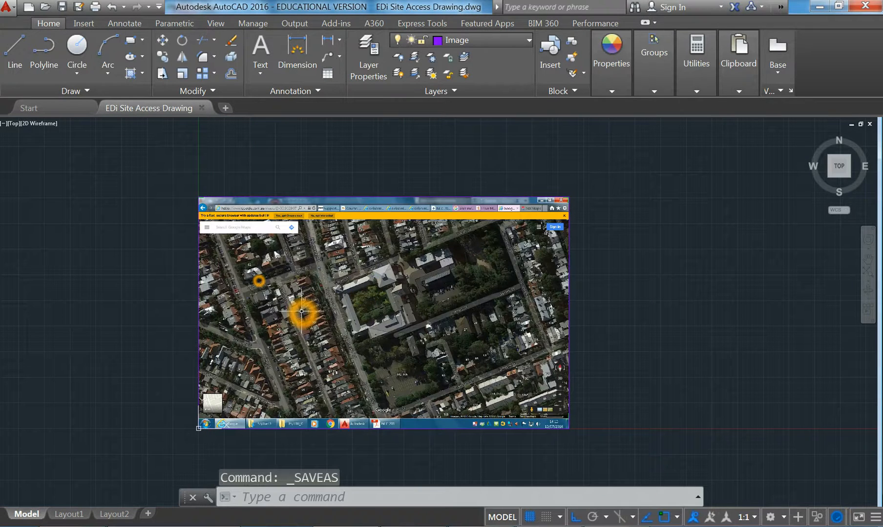
Zoom in on the map image, then open the course's Submission requirements page in the browser
{"action": "middle_click_drag", "start_coordinate": [310, 308], "coordinate": [302, 307]}
{"action": "scroll", "coordinate": [371, 321], "scroll_direction": "up", "scroll_amount": 2}
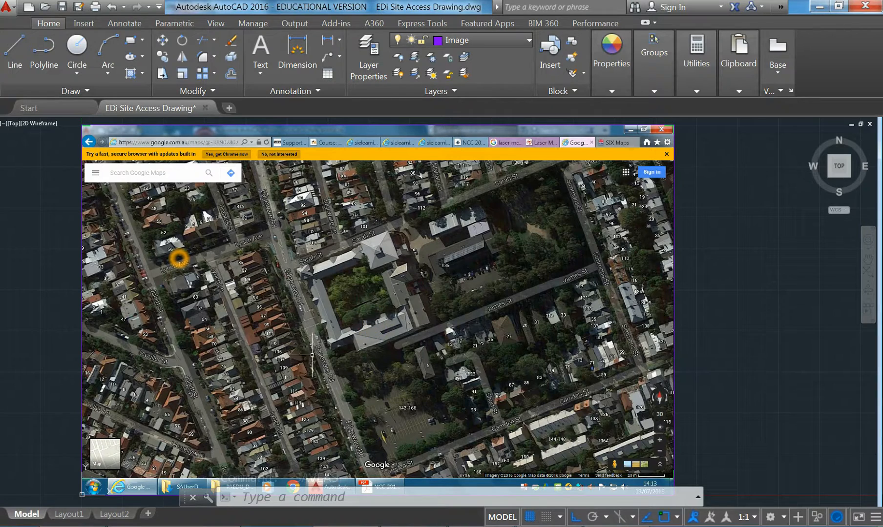
{"action": "left_click", "coordinate": [354, 413]}
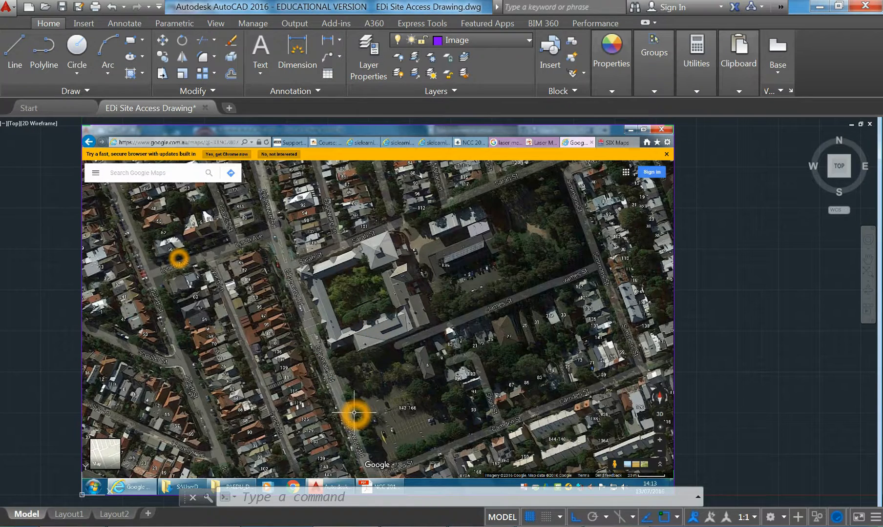
{"action": "left_click", "coordinate": [306, 433]}
{"action": "middle_click_drag", "start_coordinate": [341, 376], "coordinate": [349, 380]}
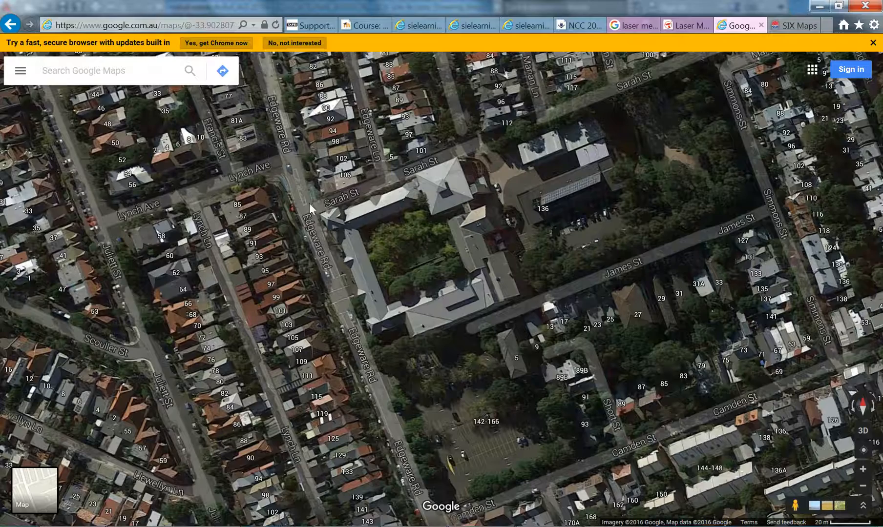
{"action": "left_click", "coordinate": [407, 148]}
{"action": "left_click", "coordinate": [460, 23]}
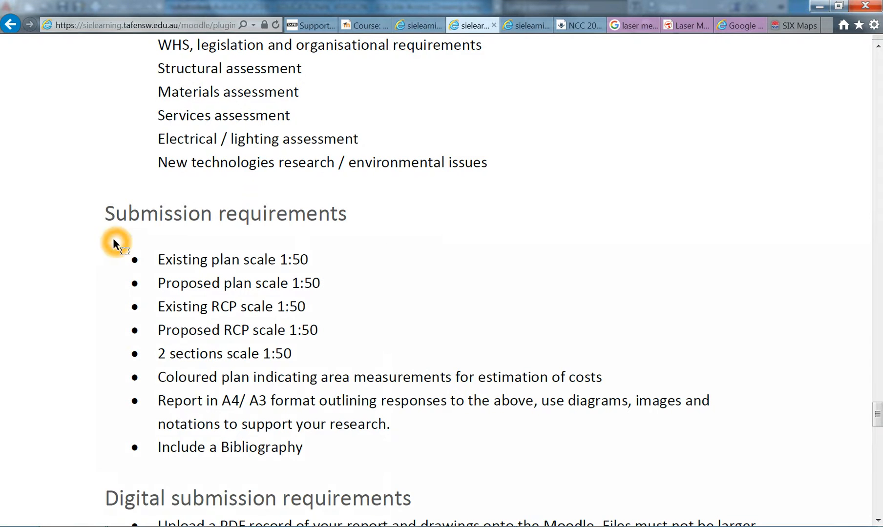
Go to the Tender-documents course page and open the site-inspection form
{"action": "scroll", "coordinate": [113, 238], "scroll_direction": "up", "scroll_amount": 3}
{"action": "scroll", "coordinate": [113, 238], "scroll_direction": "down", "scroll_amount": 4}
{"action": "left_click", "coordinate": [412, 28]}
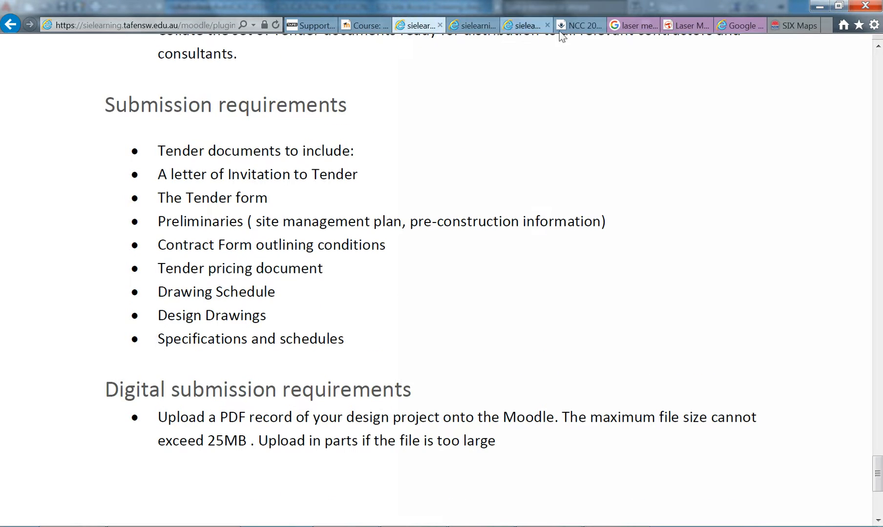
{"action": "left_click", "coordinate": [522, 26]}
Look through the site survey checklist rows, then minimize the browser to return to AutoCAD
{"action": "left_click", "coordinate": [144, 151]}
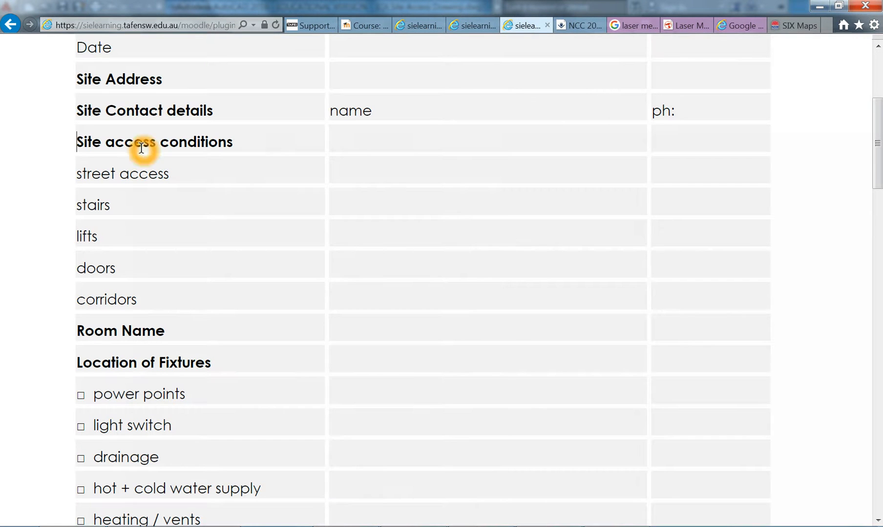
{"action": "left_click", "coordinate": [76, 179]}
{"action": "left_click", "coordinate": [73, 140]}
{"action": "left_click", "coordinate": [81, 194]}
{"action": "left_click", "coordinate": [79, 180]}
{"action": "left_click", "coordinate": [123, 331]}
{"action": "left_click", "coordinate": [102, 333]}
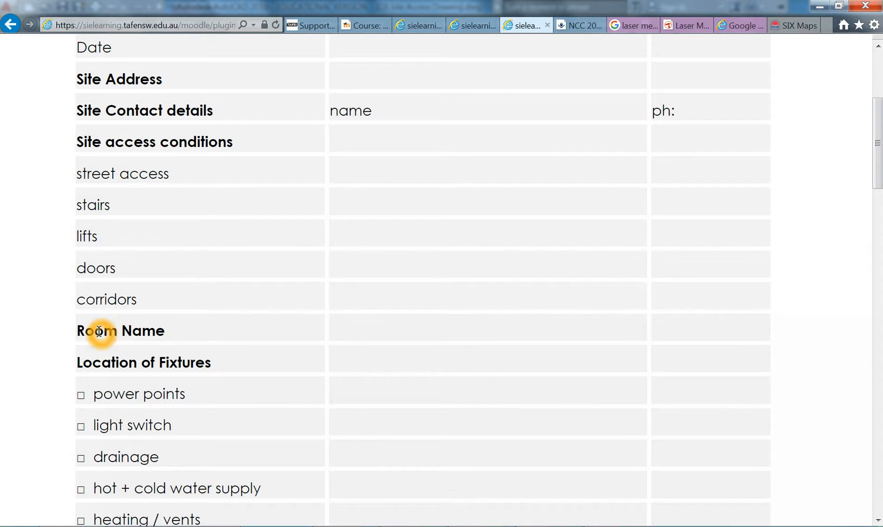
{"action": "left_click", "coordinate": [458, 140]}
{"action": "left_click", "coordinate": [820, 7]}
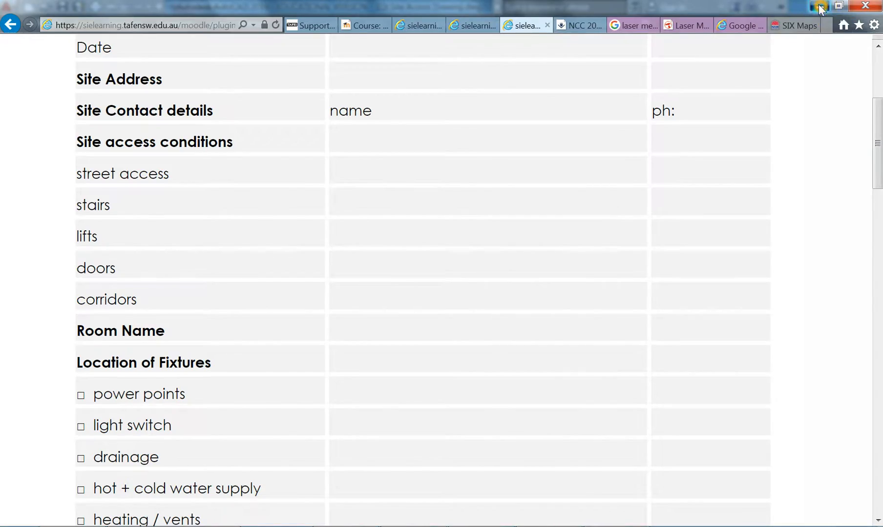
{"action": "left_click", "coordinate": [820, 8]}
In the Layer Properties Manager, add a new layer named Roads
{"action": "middle_click_drag", "start_coordinate": [303, 270], "coordinate": [308, 268]}
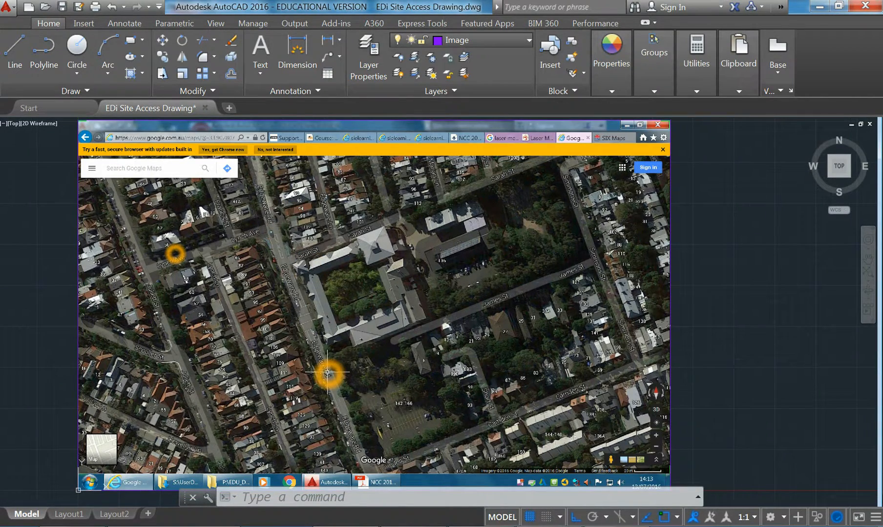
{"action": "left_click", "coordinate": [347, 424]}
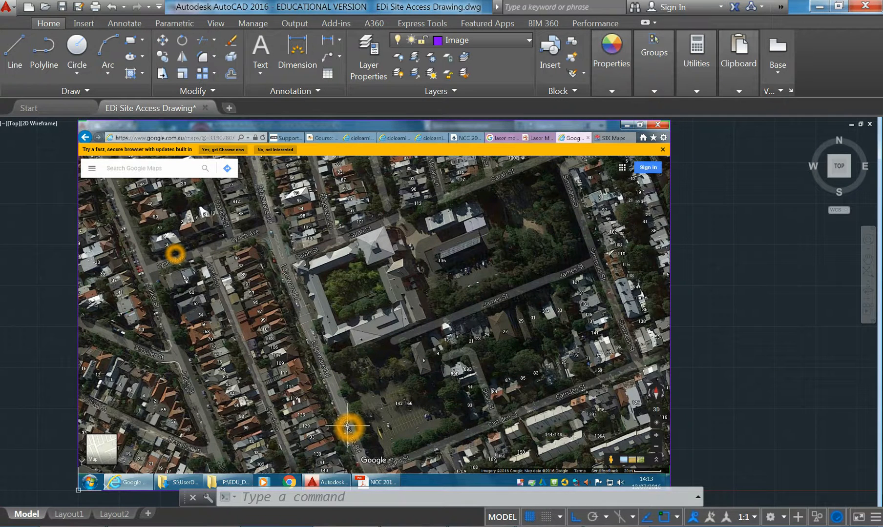
{"action": "left_click", "coordinate": [367, 56]}
{"action": "left_click", "coordinate": [159, 165]}
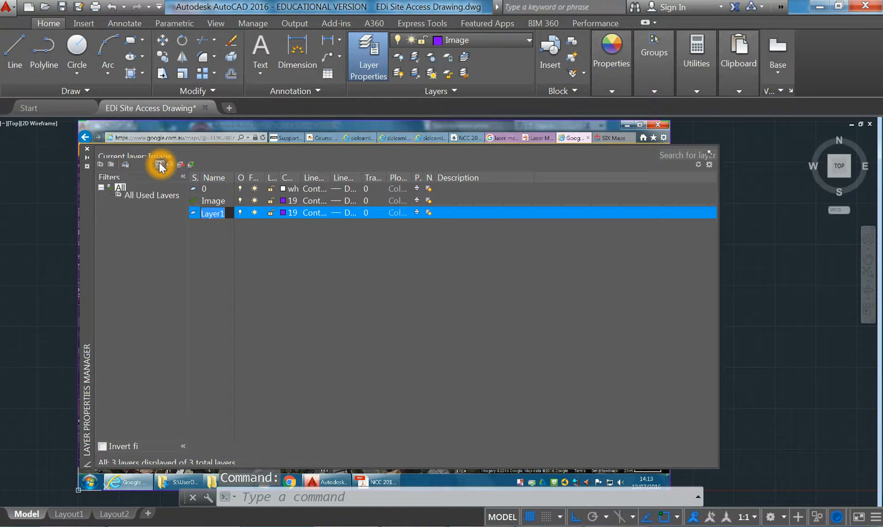
{"action": "type", "text": "Roads"}
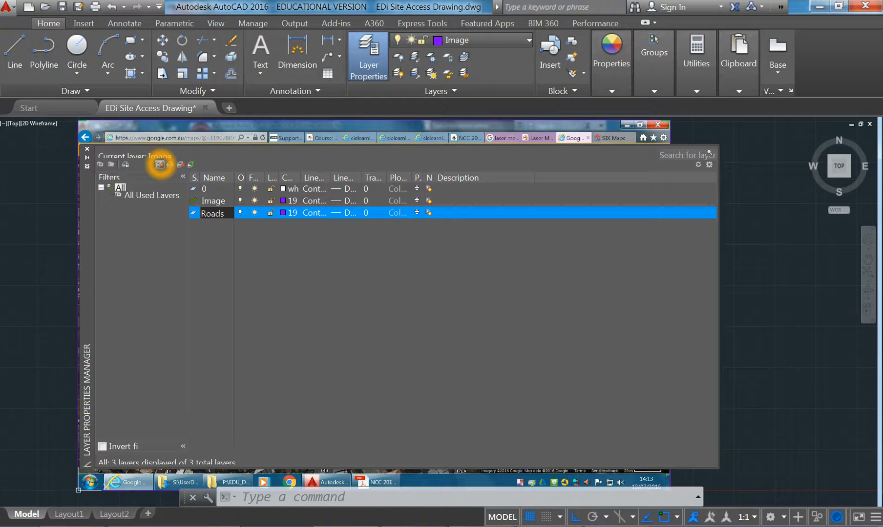
{"action": "left_click", "coordinate": [160, 165]}
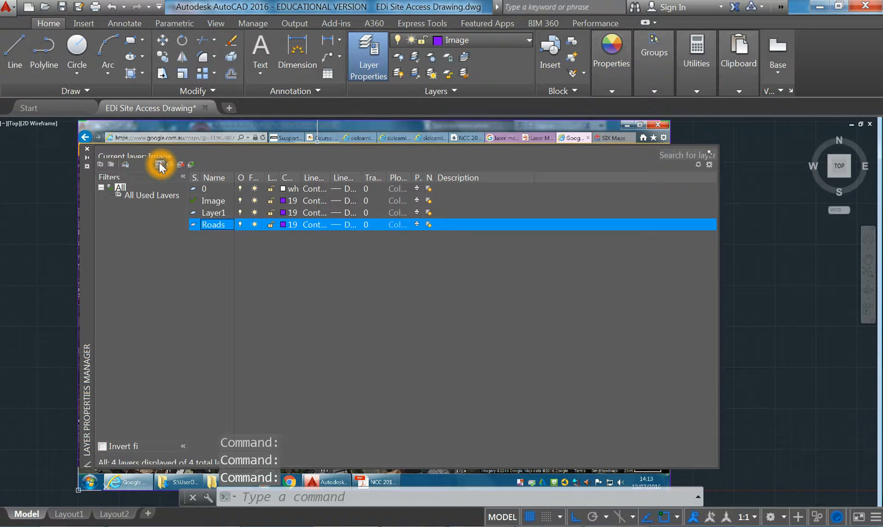
Add a Boundary layer, set it current, and add a Building layer
{"action": "double_click", "coordinate": [212, 215]}
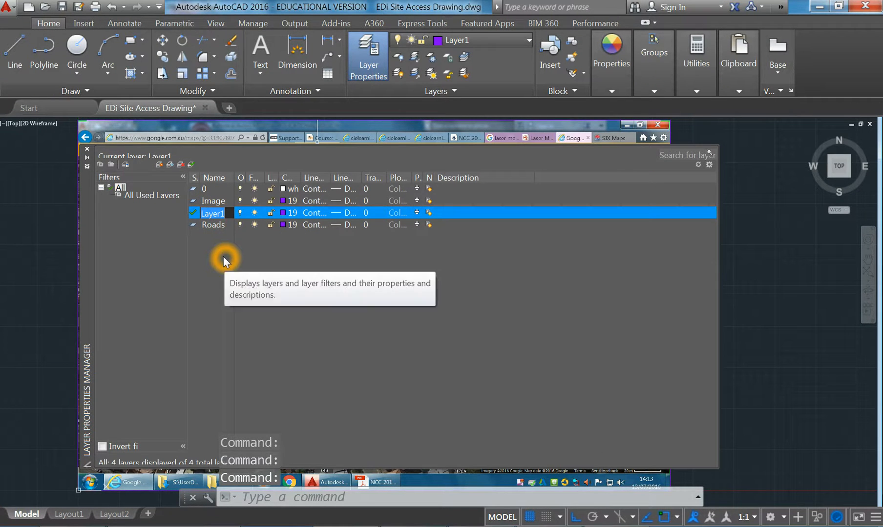
{"action": "type", "text": "Boundary"}
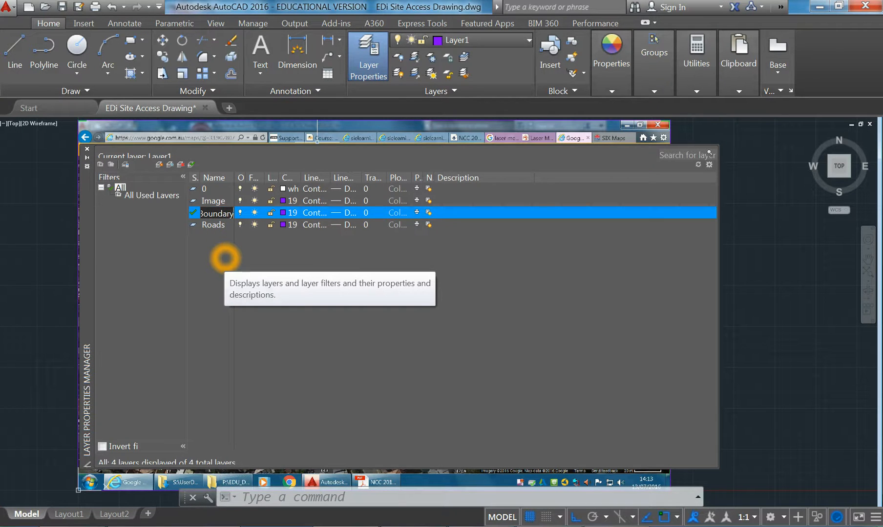
{"action": "key", "text": "Return"}
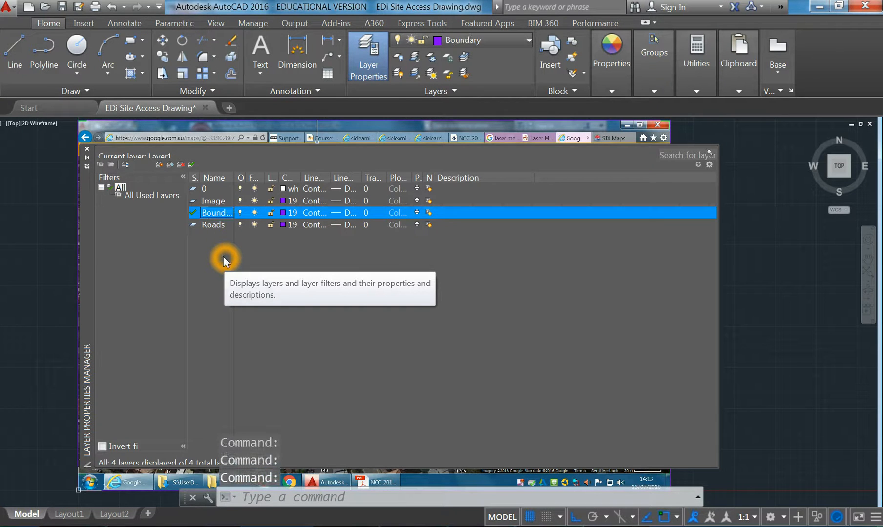
{"action": "left_click", "coordinate": [159, 163]}
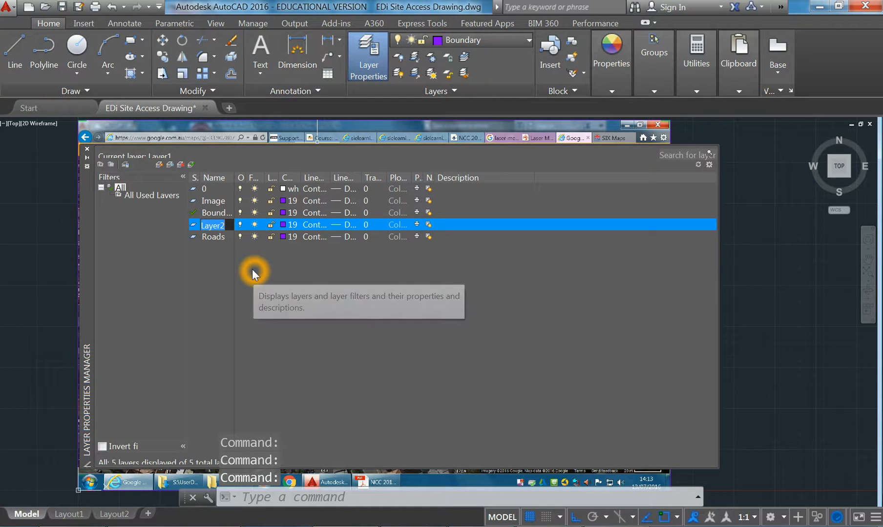
{"action": "type", "text": "Building"}
{"action": "key", "text": "Return"}
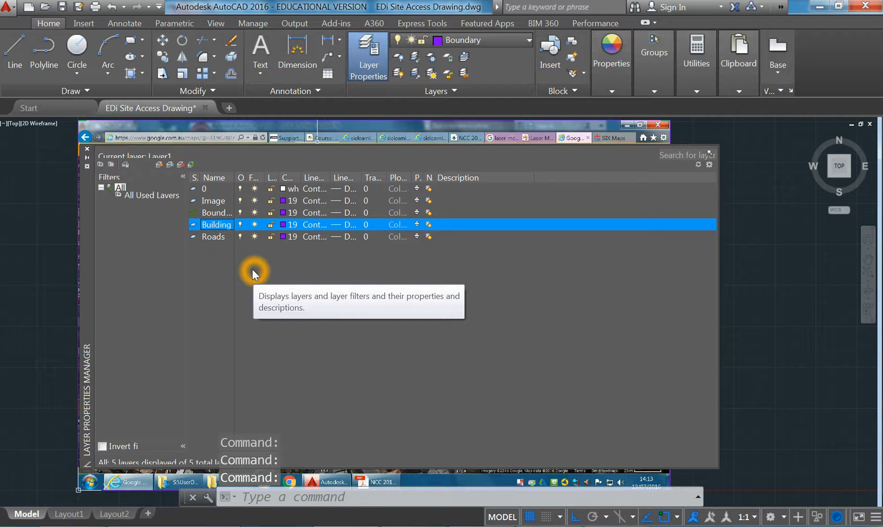
Set the Boundary layer colour to green and the Building layer to red
{"action": "left_click", "coordinate": [283, 213]}
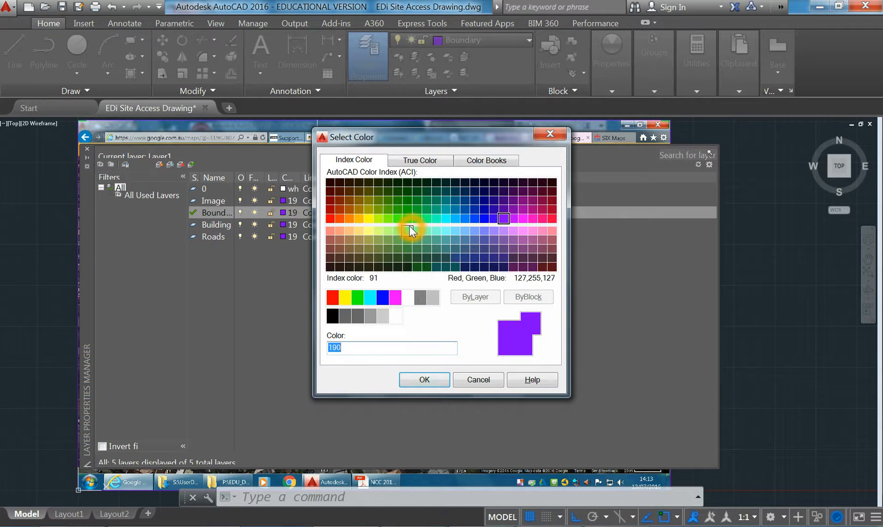
{"action": "left_click", "coordinate": [361, 297]}
{"action": "left_click", "coordinate": [421, 379]}
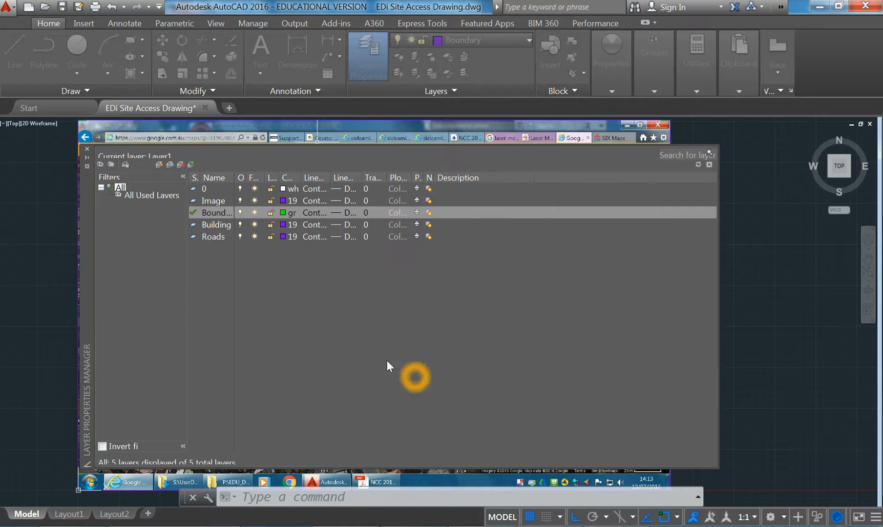
{"action": "left_click", "coordinate": [283, 224]}
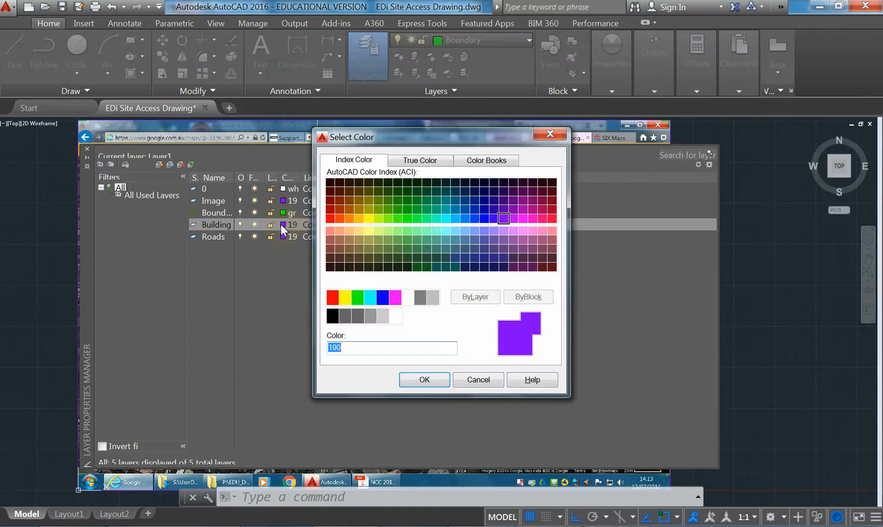
{"action": "left_click", "coordinate": [332, 297]}
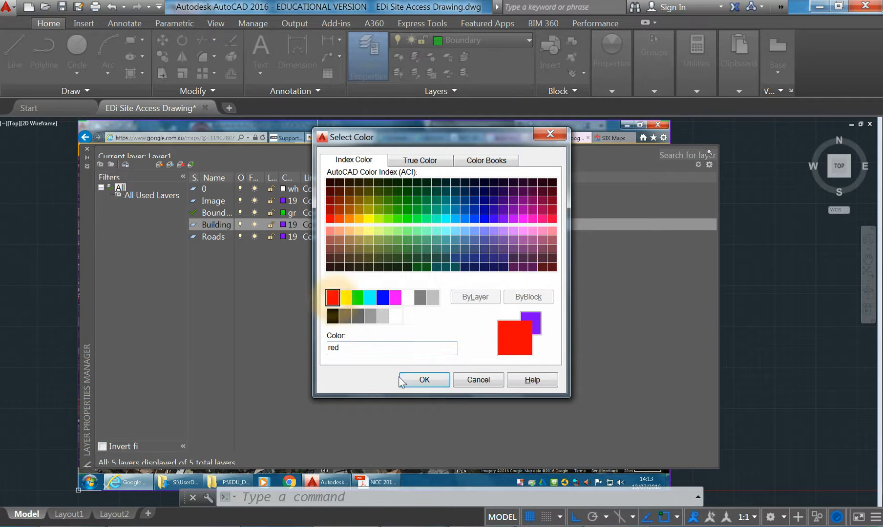
{"action": "left_click", "coordinate": [424, 379]}
Give the Roads layer colour 9, make it current, and close the layer palette
{"action": "left_click", "coordinate": [282, 238]}
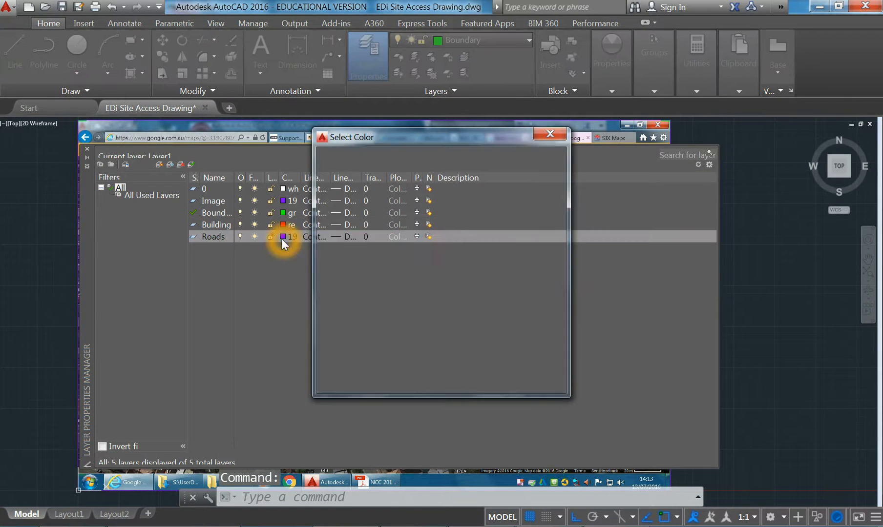
{"action": "left_click", "coordinate": [420, 297]}
{"action": "left_click", "coordinate": [433, 298]}
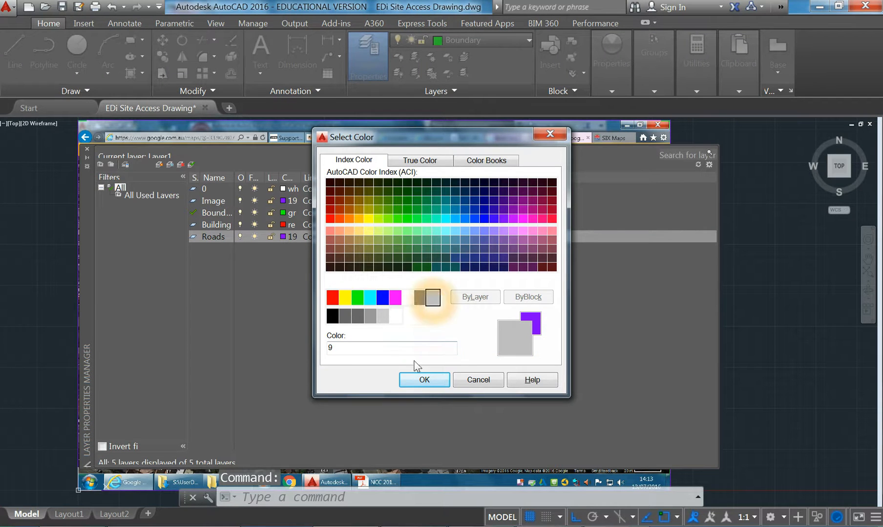
{"action": "left_click", "coordinate": [423, 379]}
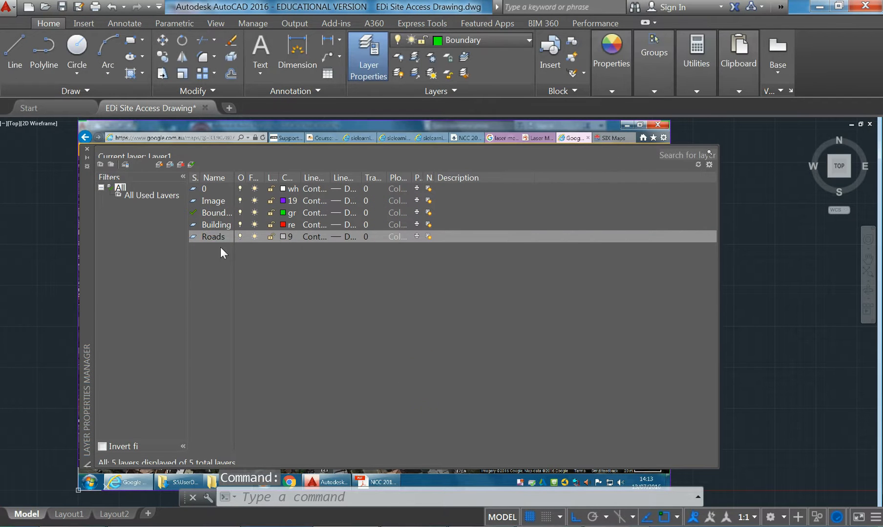
{"action": "double_click", "coordinate": [190, 237]}
{"action": "left_click", "coordinate": [87, 149]}
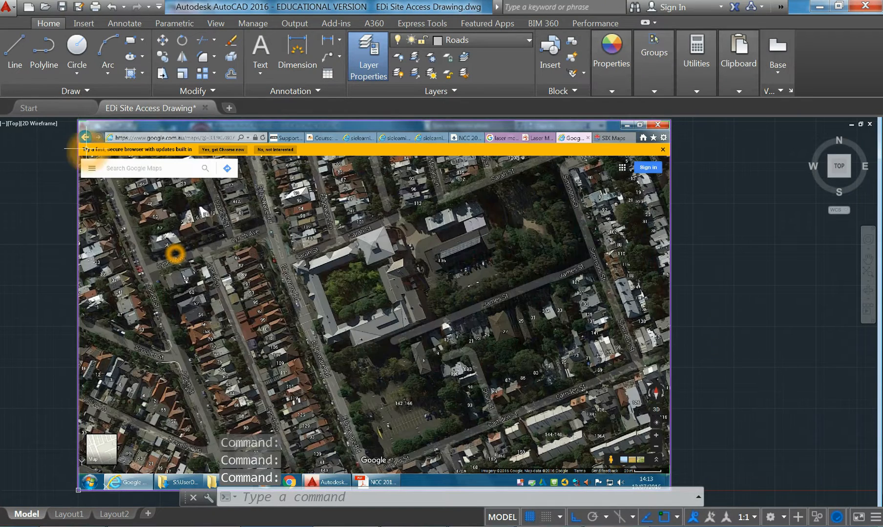
Start a line at Sarah St and trace its road edge to the Edgeware Rd corner
{"action": "middle_click_drag", "start_coordinate": [385, 317], "coordinate": [380, 313]}
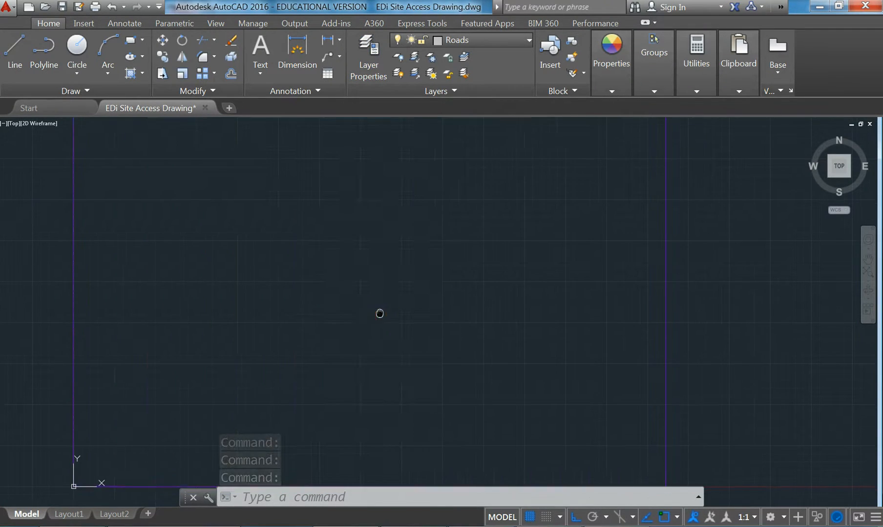
{"action": "middle_click_drag", "start_coordinate": [305, 331], "coordinate": [321, 291]}
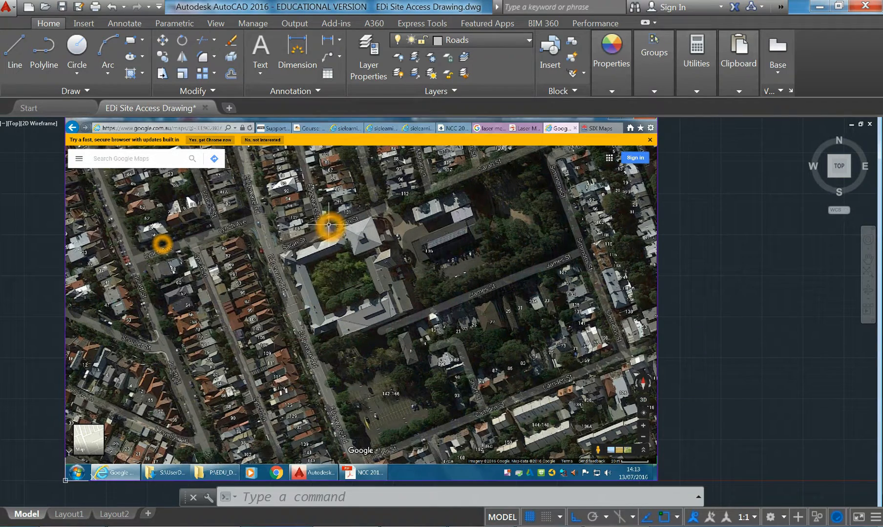
{"action": "left_click", "coordinate": [13, 51]}
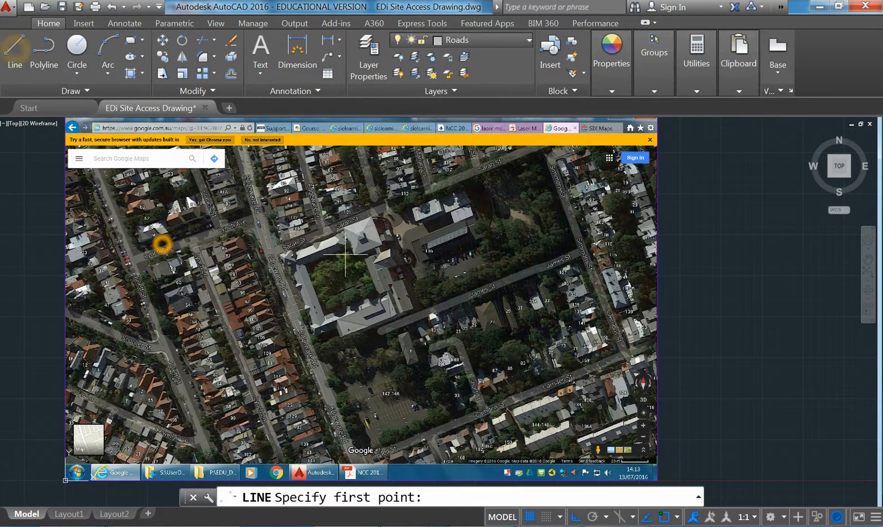
{"action": "scroll", "coordinate": [272, 237], "scroll_direction": "up", "scroll_amount": 4}
{"action": "middle_click_drag", "start_coordinate": [405, 269], "coordinate": [356, 306]}
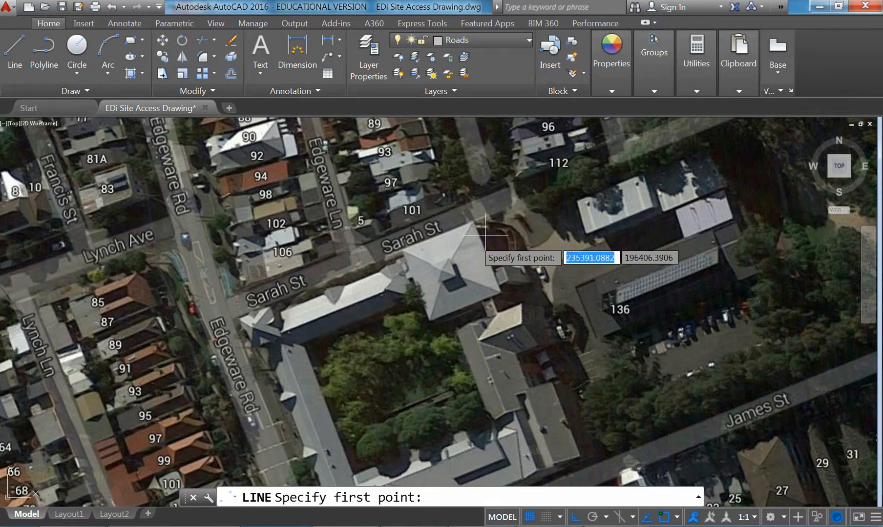
{"action": "mouse_move", "coordinate": [659, 148]}
{"action": "middle_mouse_down"}
{"action": "mouse_move", "coordinate": [577, 221]}
{"action": "mouse_move", "coordinate": [539, 241]}
{"action": "middle_mouse_up"}
{"action": "middle_click_drag", "start_coordinate": [702, 201], "coordinate": [619, 237]}
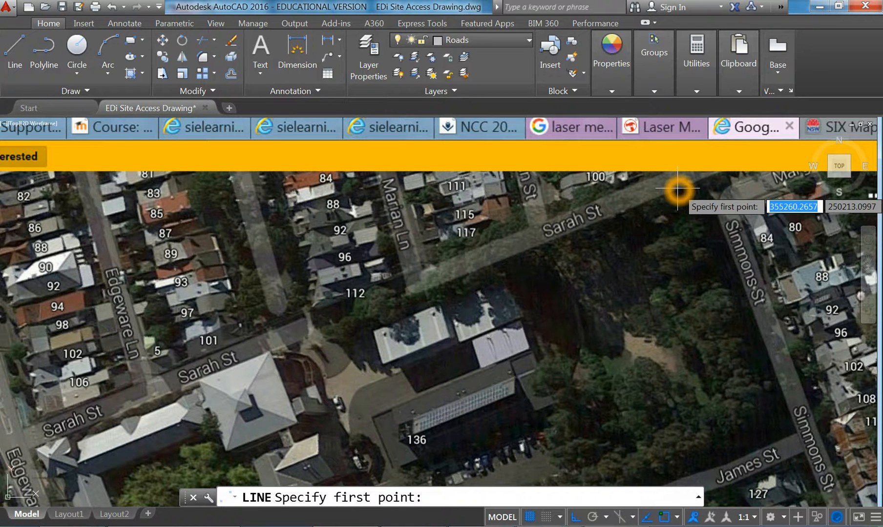
{"action": "left_click", "coordinate": [718, 174]}
{"action": "middle_click_drag", "start_coordinate": [132, 406], "coordinate": [334, 336]}
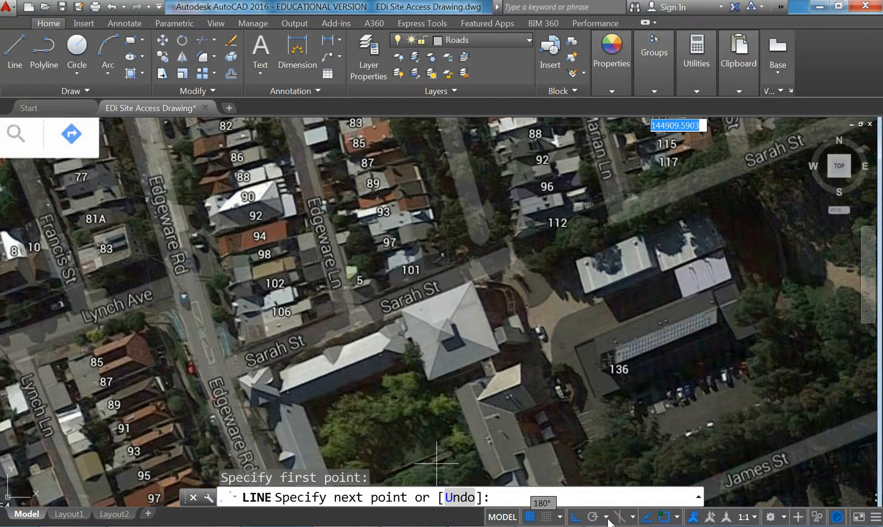
{"action": "left_click", "coordinate": [581, 520]}
{"action": "middle_click_drag", "start_coordinate": [313, 367], "coordinate": [371, 336]}
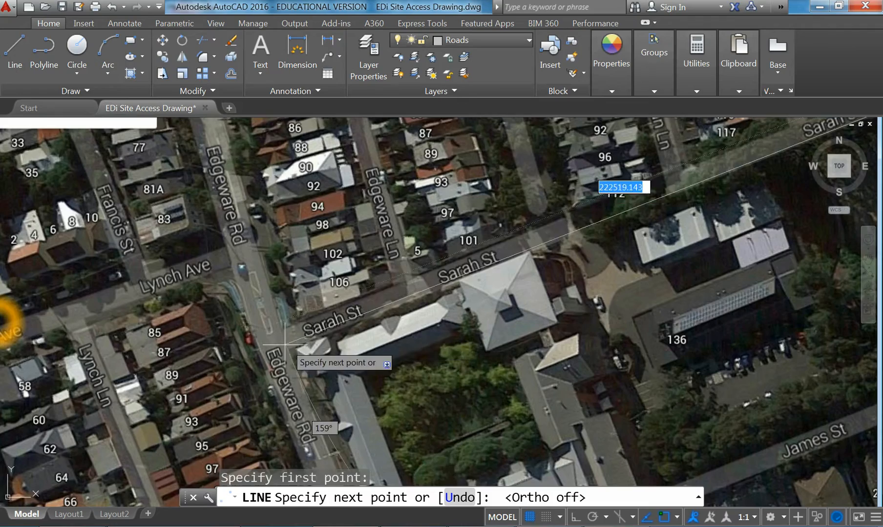
{"action": "scroll", "coordinate": [288, 351], "scroll_direction": "up", "scroll_amount": 5}
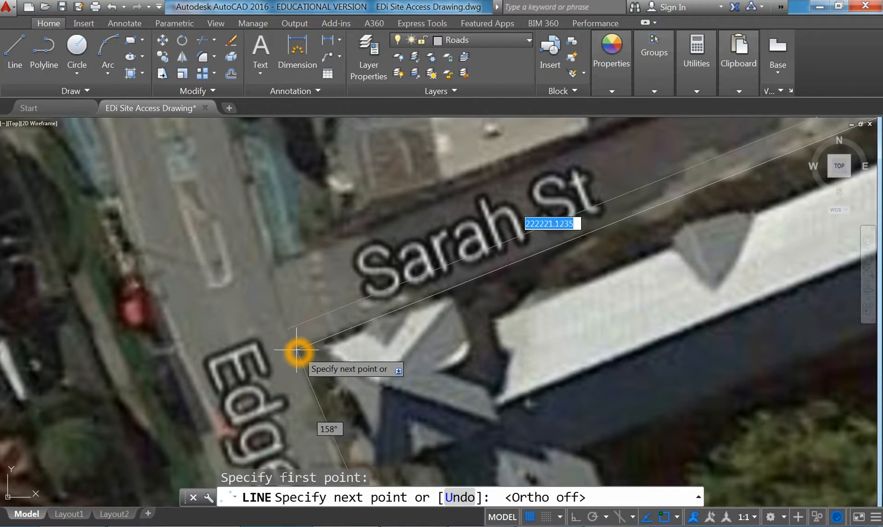
{"action": "left_click", "coordinate": [302, 351]}
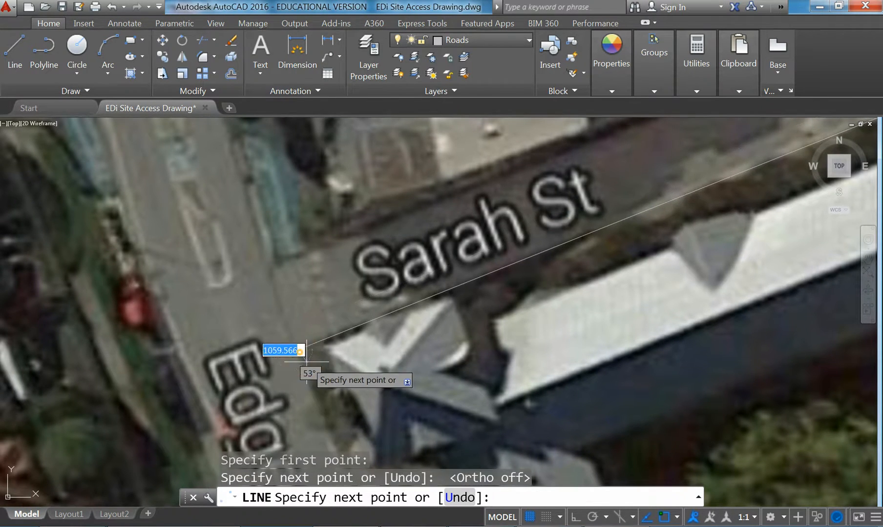
Continue the line south down Edgeware Rd to the Camden St corner
{"action": "scroll", "coordinate": [298, 352], "scroll_direction": "down", "scroll_amount": 4}
{"action": "middle_click_drag", "start_coordinate": [339, 401], "coordinate": [288, 262]}
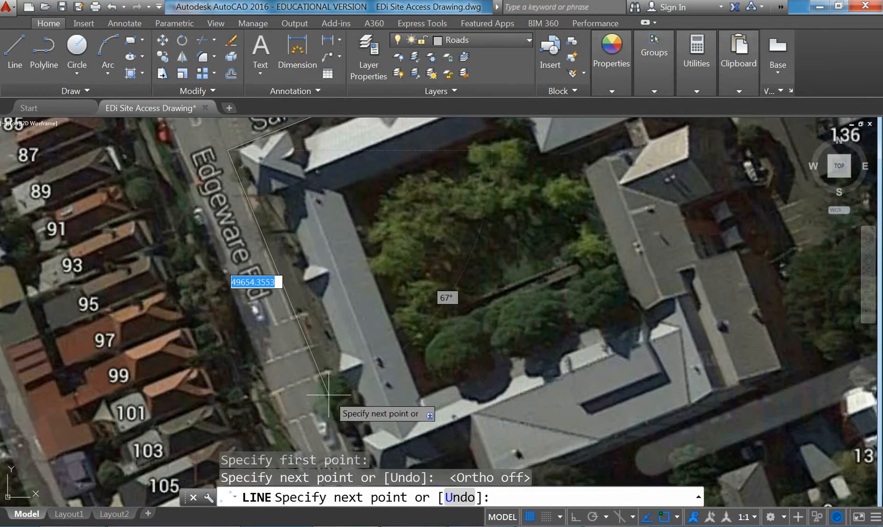
{"action": "middle_click_drag", "start_coordinate": [331, 419], "coordinate": [281, 254]}
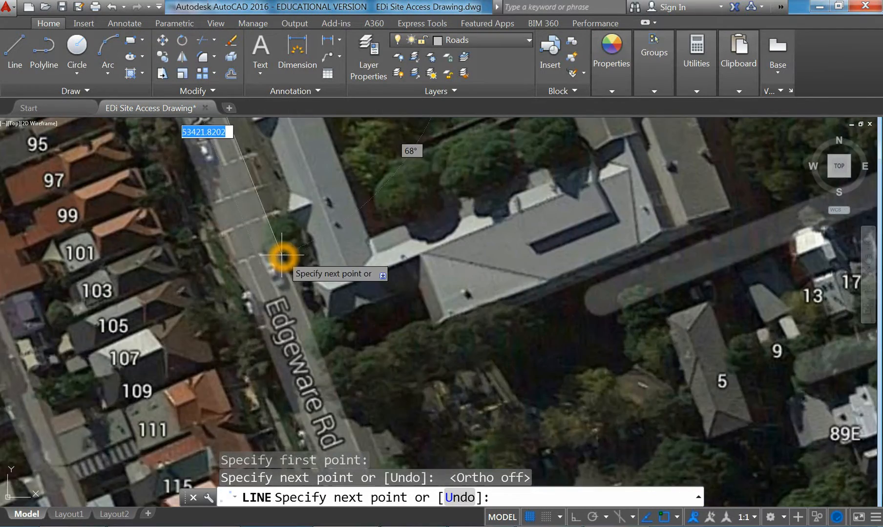
{"action": "scroll", "coordinate": [326, 337], "scroll_direction": "down", "scroll_amount": 2}
{"action": "middle_click_drag", "start_coordinate": [347, 394], "coordinate": [286, 285]}
{"action": "scroll", "coordinate": [296, 318], "scroll_direction": "down", "scroll_amount": 2}
{"action": "middle_click_drag", "start_coordinate": [299, 329], "coordinate": [273, 246]}
{"action": "scroll", "coordinate": [334, 364], "scroll_direction": "up", "scroll_amount": 4}
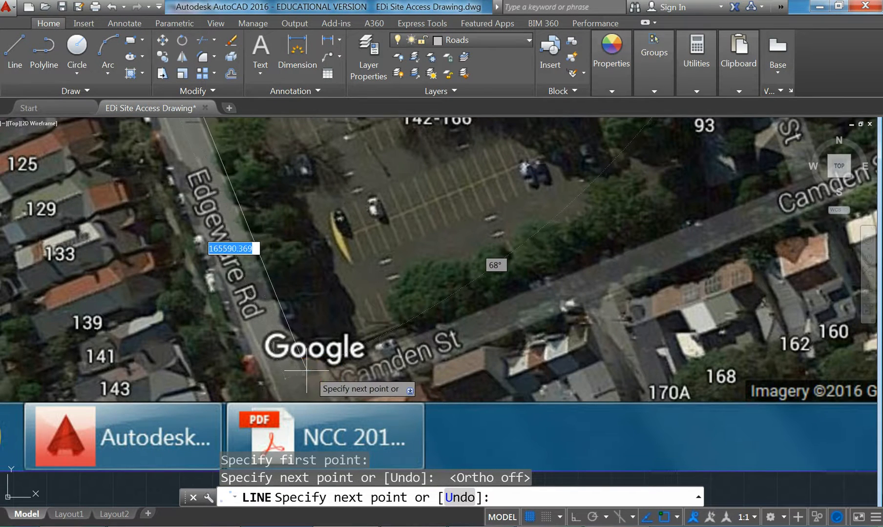
{"action": "left_click", "coordinate": [325, 373]}
Run the line along Camden St, up Short St and across the lot top, then finish it
{"action": "scroll", "coordinate": [599, 310], "scroll_direction": "down", "scroll_amount": 2}
{"action": "middle_click_drag", "start_coordinate": [599, 310], "coordinate": [368, 378]}
{"action": "middle_click_drag", "start_coordinate": [638, 217], "coordinate": [583, 253]}
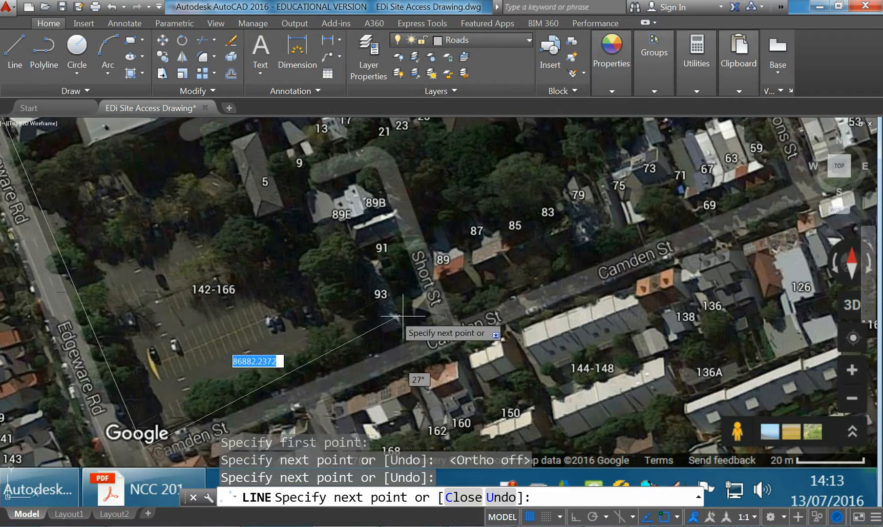
{"action": "left_click", "coordinate": [436, 331]}
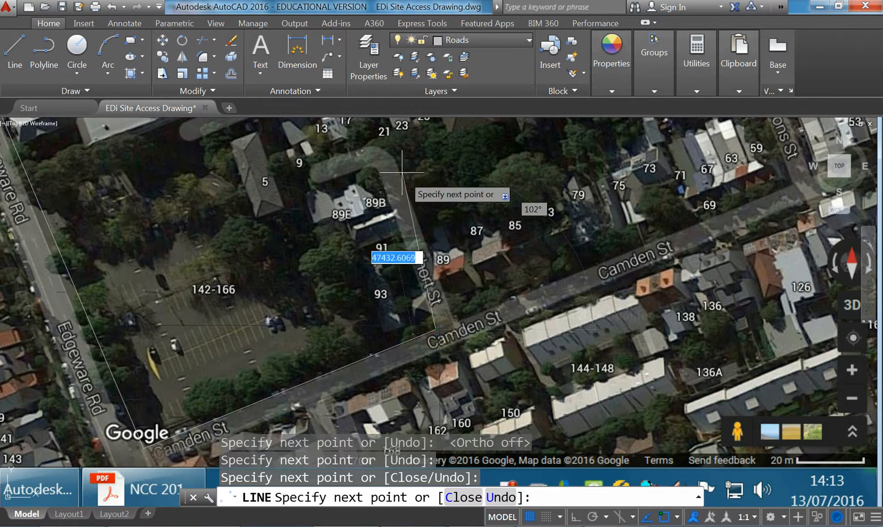
{"action": "left_click", "coordinate": [375, 166]}
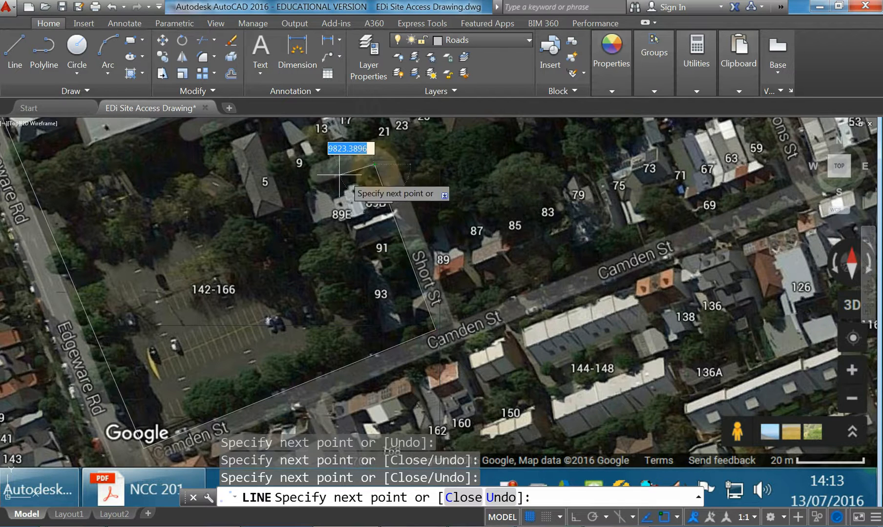
{"action": "left_click", "coordinate": [317, 184]}
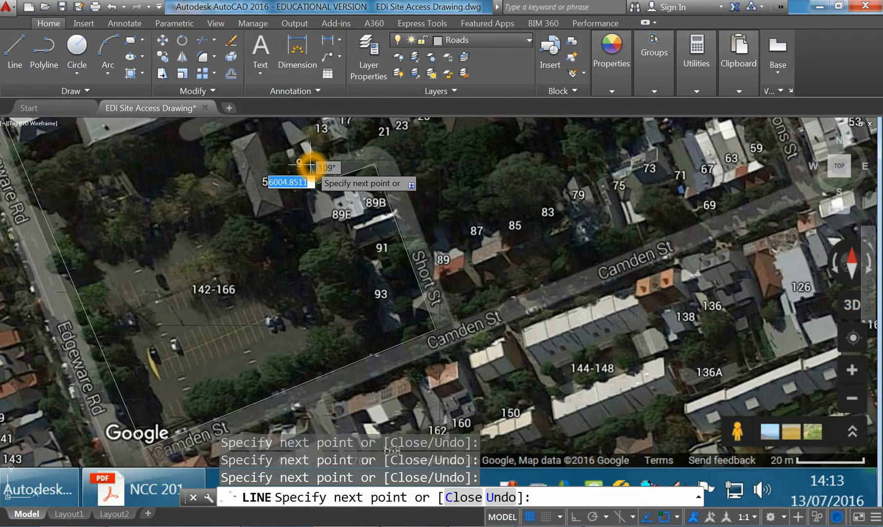
{"action": "left_click", "coordinate": [312, 166]}
{"action": "right_click", "coordinate": [316, 159]}
{"action": "left_click", "coordinate": [323, 164]}
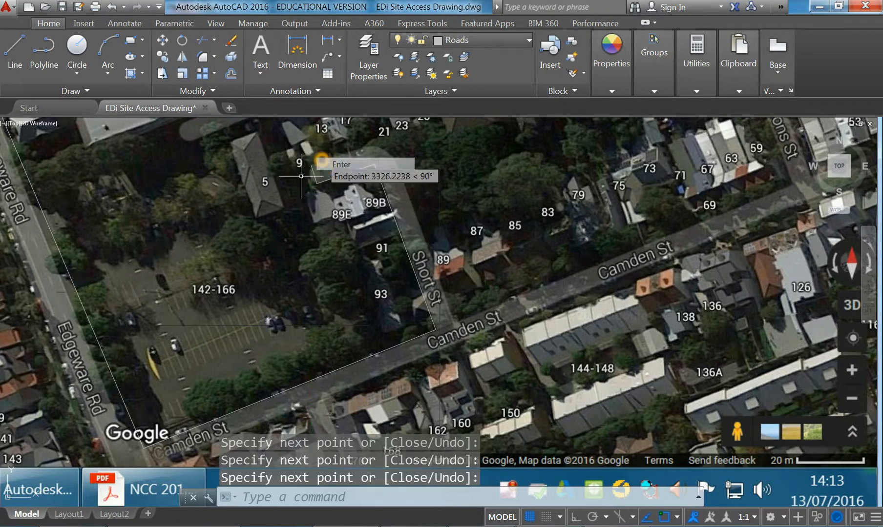
Pan to the Edgeware Rd and Camden St corner and measure the road width from there
{"action": "scroll", "coordinate": [302, 346], "scroll_direction": "down", "scroll_amount": 2}
{"action": "middle_click_drag", "start_coordinate": [303, 346], "coordinate": [425, 304]}
{"action": "middle_click_drag", "start_coordinate": [308, 255], "coordinate": [331, 289]}
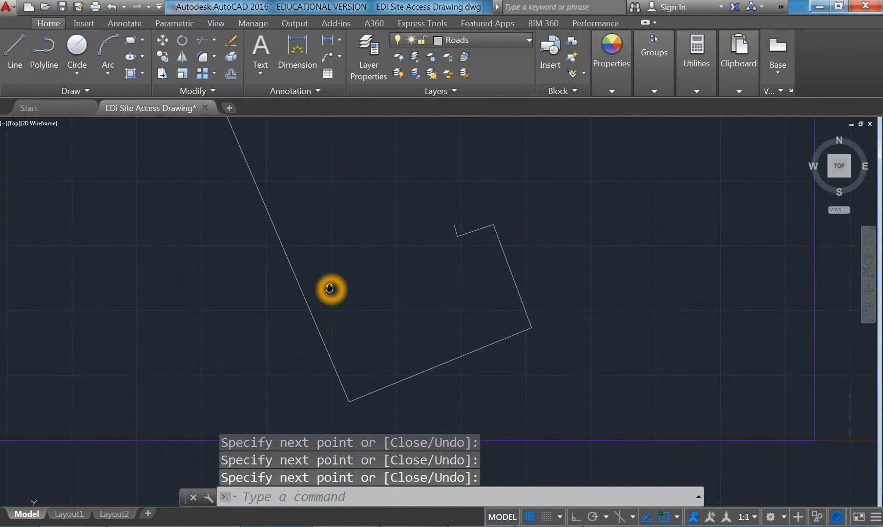
{"action": "mouse_move", "coordinate": [276, 360]}
{"action": "middle_mouse_down"}
{"action": "mouse_move", "coordinate": [286, 354]}
{"action": "mouse_move", "coordinate": [308, 378]}
{"action": "middle_mouse_up"}
{"action": "scroll", "coordinate": [374, 361], "scroll_direction": "up", "scroll_amount": 6}
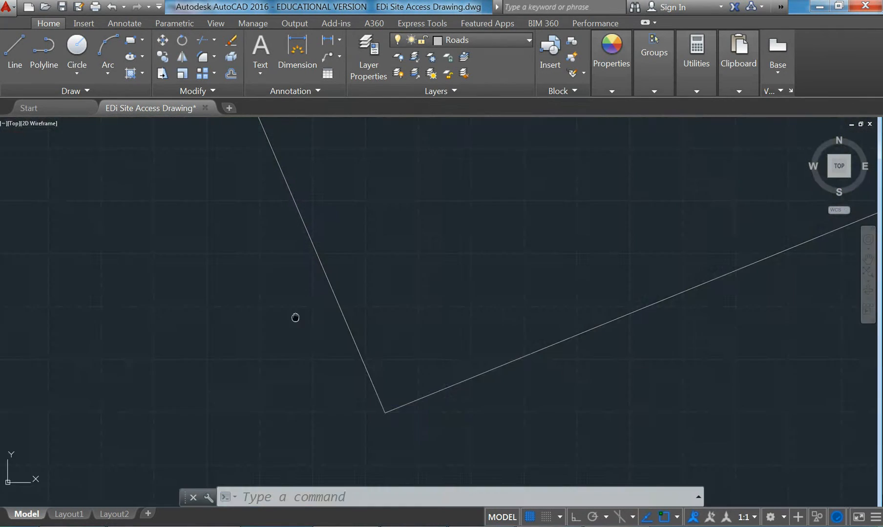
{"action": "key", "text": "Return"}
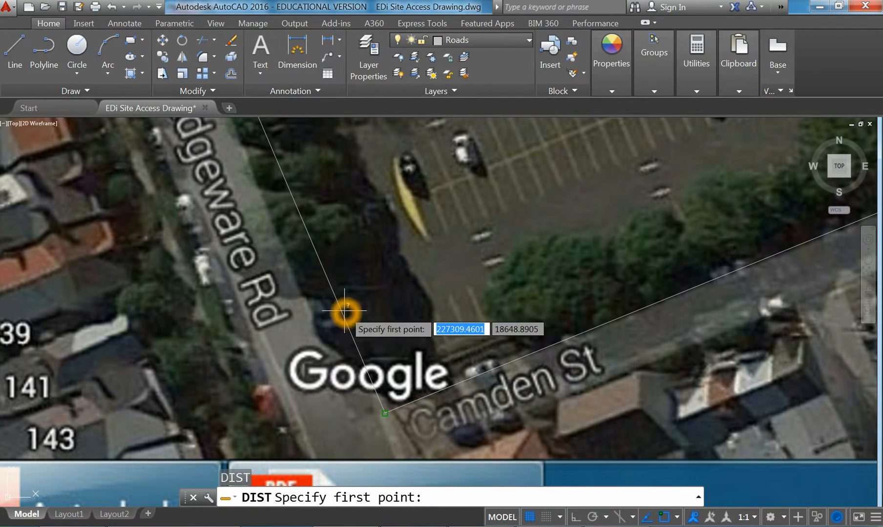
{"action": "left_click", "coordinate": [385, 413]}
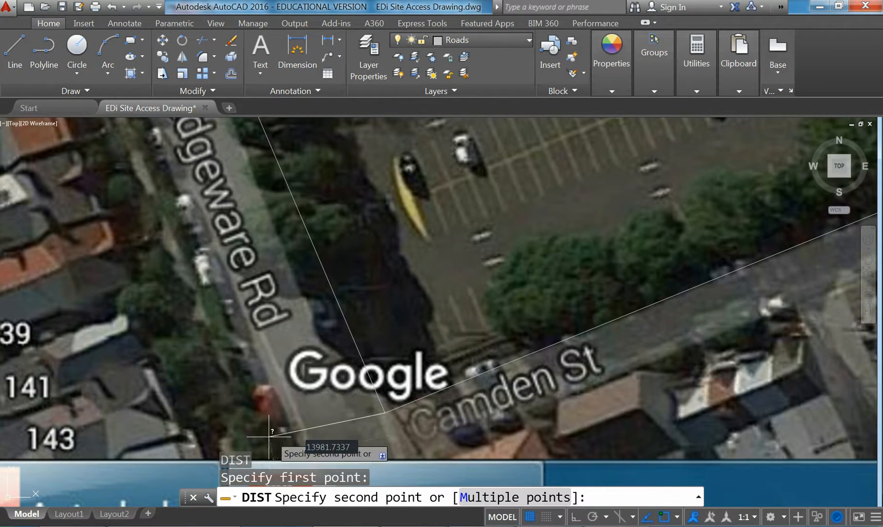
{"action": "middle_click_drag", "start_coordinate": [268, 441], "coordinate": [279, 365]}
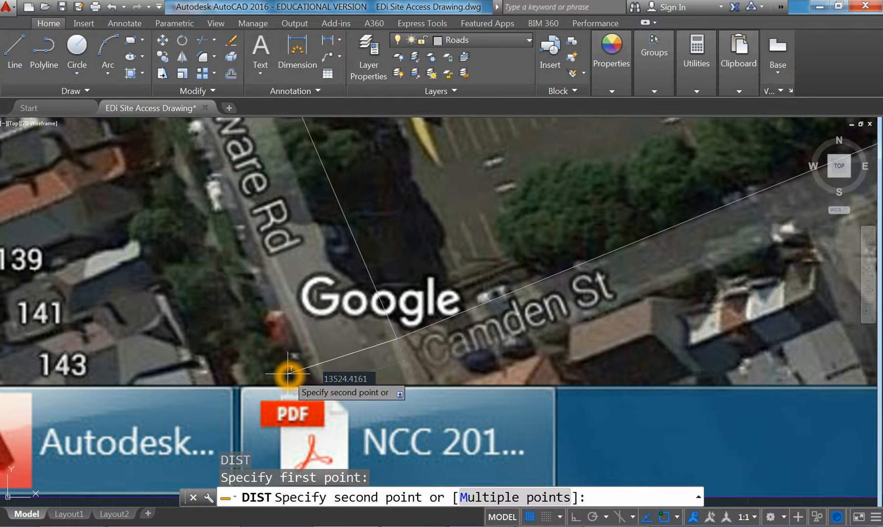
{"action": "key", "text": "Escape"}
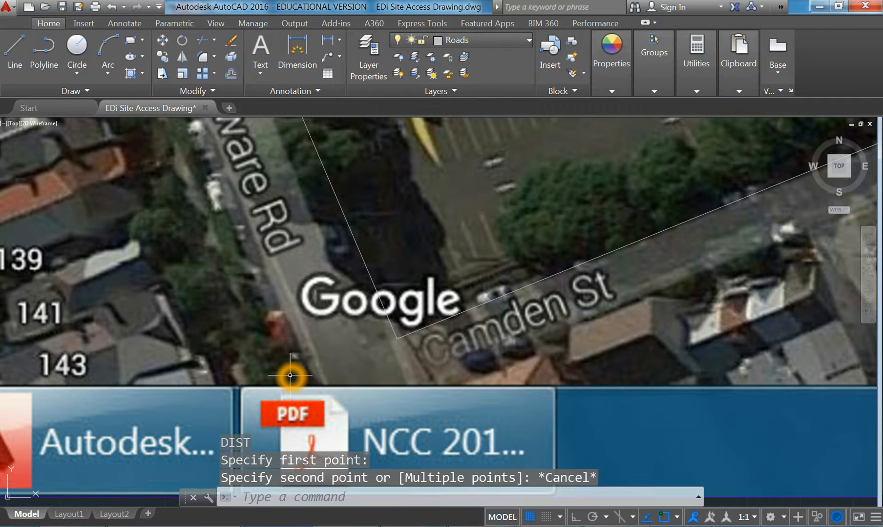
Offset the Edgeware Rd edge by 13000 to the far side of the road
{"action": "left_click", "coordinate": [238, 71]}
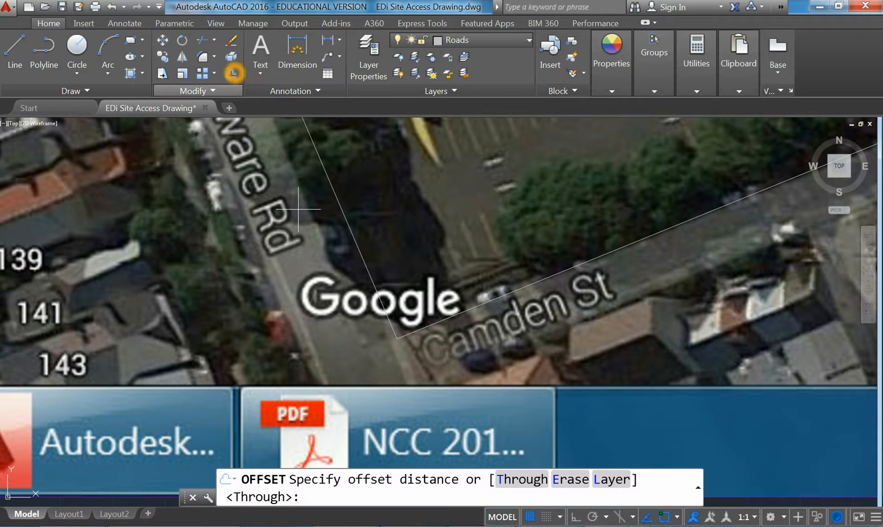
{"action": "type", "text": "13000"}
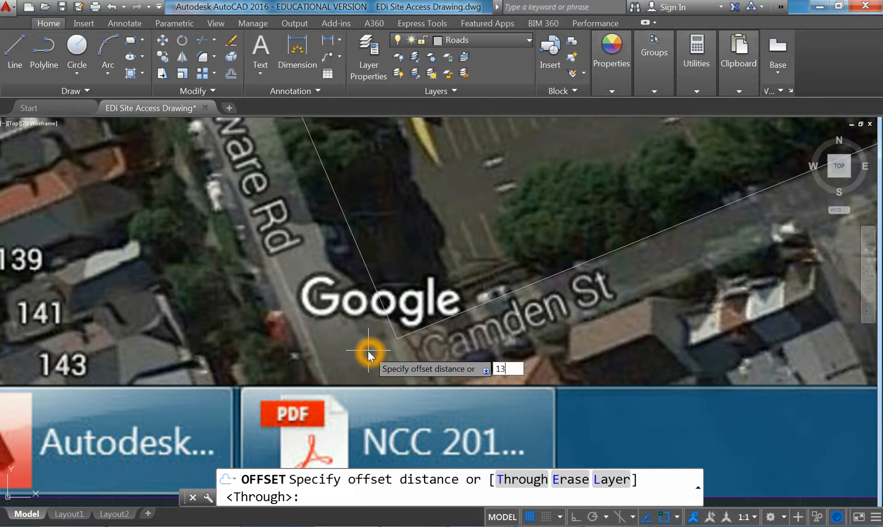
{"action": "key", "text": "Return"}
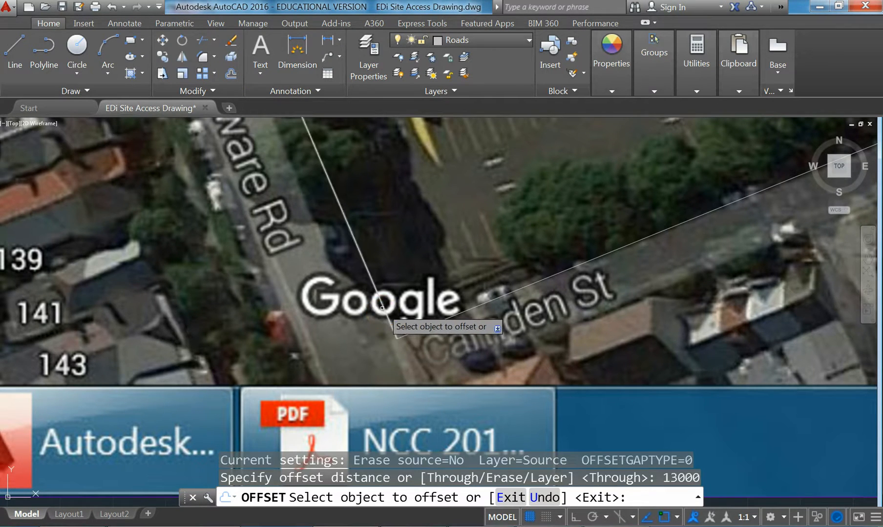
{"action": "left_click", "coordinate": [384, 307]}
{"action": "left_click", "coordinate": [217, 350]}
{"action": "key", "text": "Return"}
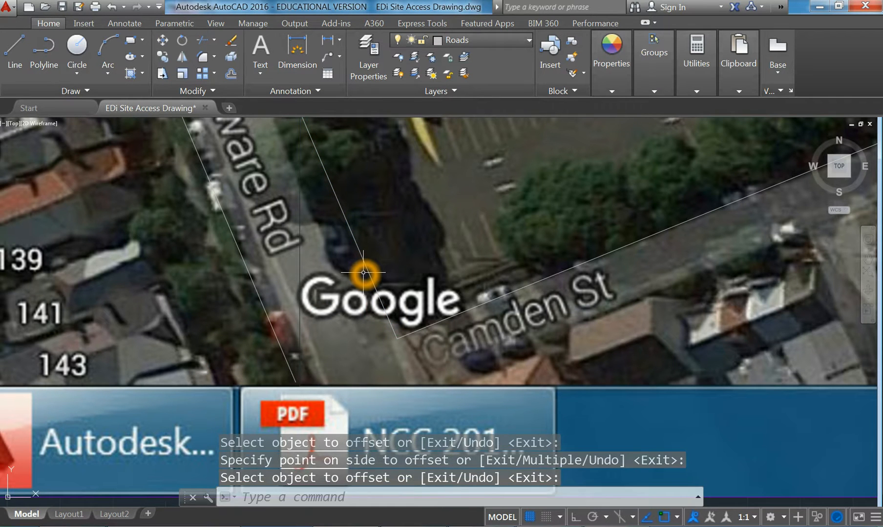
Offset the Camden St edge by 6000 to its far side, replacing a mistaken 5000 offset
{"action": "key", "text": "Return"}
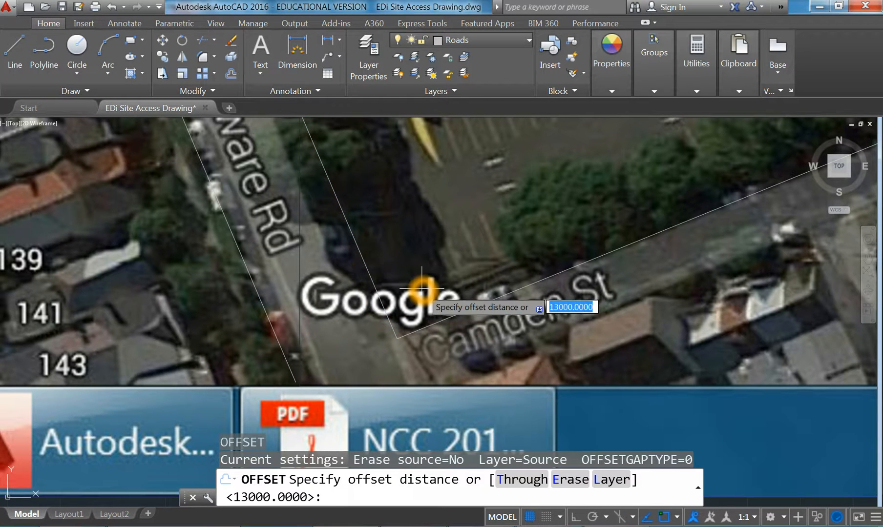
{"action": "type", "text": "5000"}
{"action": "key", "text": "Return"}
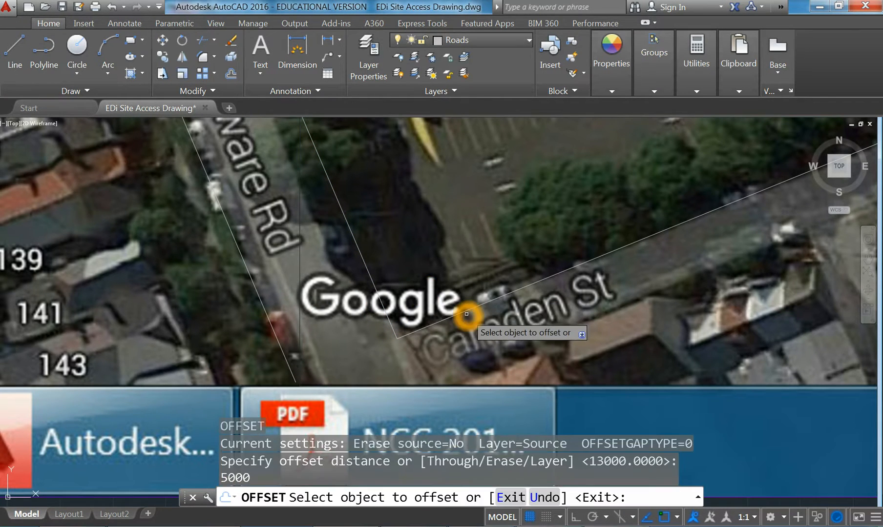
{"action": "left_click", "coordinate": [468, 311]}
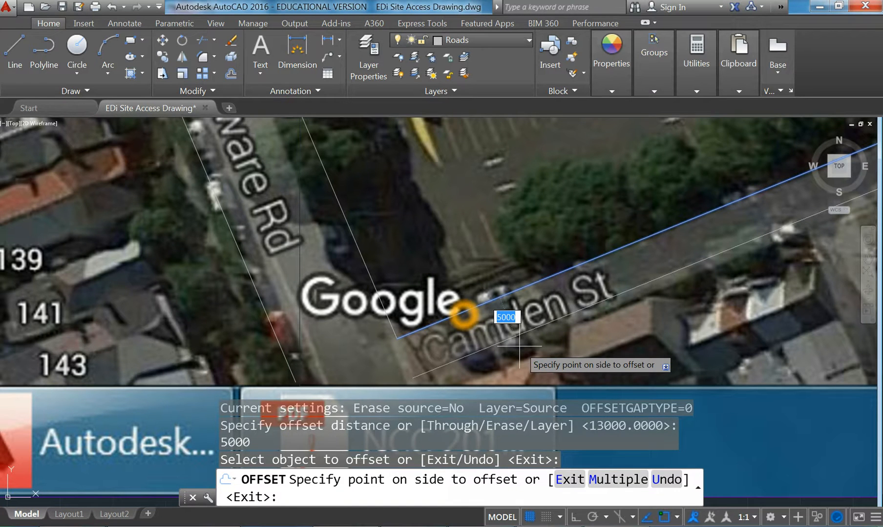
{"action": "key", "text": "Escape"}
{"action": "key", "text": "Return"}
{"action": "type", "text": "6"}
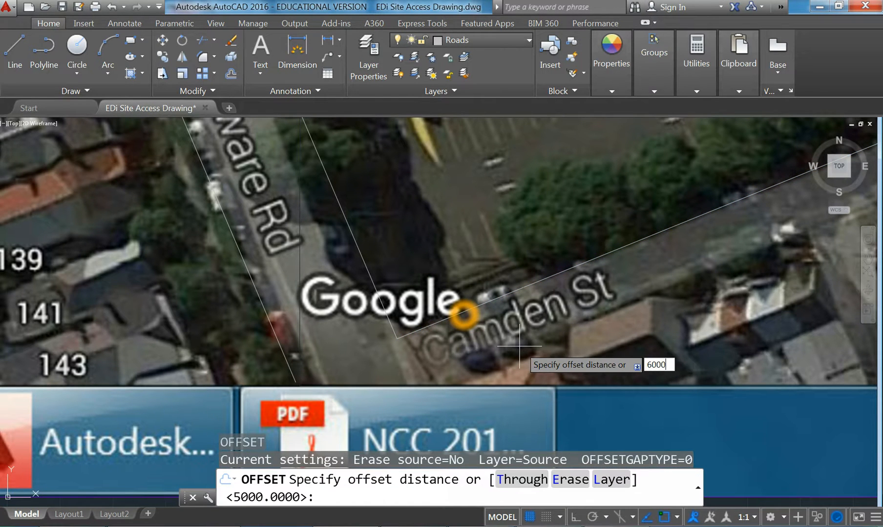
{"action": "type", "text": "000"}
{"action": "key", "text": "Return"}
{"action": "left_click", "coordinate": [469, 306]}
{"action": "left_click", "coordinate": [516, 356]}
Offset the Sarah St edge by 6000 across the street
{"action": "scroll", "coordinate": [481, 369], "scroll_direction": "down", "scroll_amount": 5}
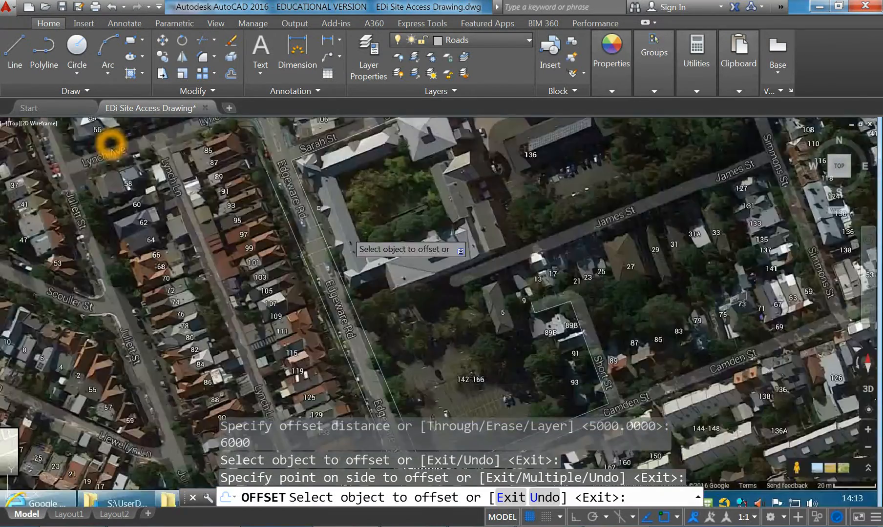
{"action": "middle_click_drag", "start_coordinate": [320, 209], "coordinate": [356, 305]}
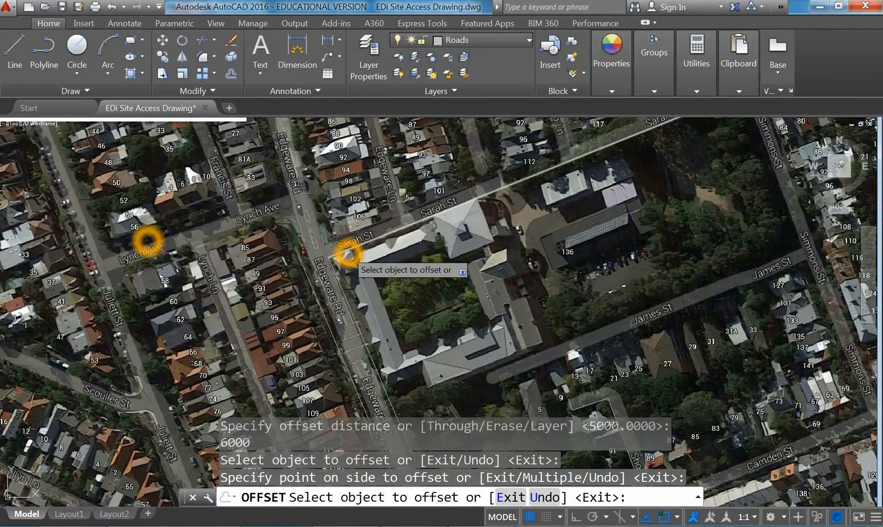
{"action": "left_click", "coordinate": [347, 254]}
{"action": "left_click", "coordinate": [376, 298]}
{"action": "key", "text": "Return"}
{"action": "middle_click_drag", "start_coordinate": [376, 299], "coordinate": [369, 279]}
{"action": "key", "text": "Escape"}
{"action": "key", "text": "Escape"}
Offset the Short St edge by 6000 to the far side of the street
{"action": "scroll", "coordinate": [390, 307], "scroll_direction": "down", "scroll_amount": 2}
{"action": "middle_click_drag", "start_coordinate": [427, 367], "coordinate": [392, 332]}
{"action": "scroll", "coordinate": [452, 342], "scroll_direction": "up", "scroll_amount": 4}
{"action": "middle_click_drag", "start_coordinate": [449, 324], "coordinate": [438, 317]}
{"action": "key", "text": "Return"}
{"action": "key", "text": "Return"}
{"action": "left_click", "coordinate": [490, 309]}
{"action": "left_click", "coordinate": [550, 277]}
{"action": "key", "text": "Return"}
{"action": "scroll", "coordinate": [435, 245], "scroll_direction": "down", "scroll_amount": 4}
{"action": "middle_click_drag", "start_coordinate": [390, 233], "coordinate": [456, 254]}
{"action": "scroll", "coordinate": [456, 254], "scroll_direction": "up", "scroll_amount": 4}
{"action": "type", "text": "o"}
Offset the top line near 89B by 6000 above the top edge
{"action": "key", "text": "Return"}
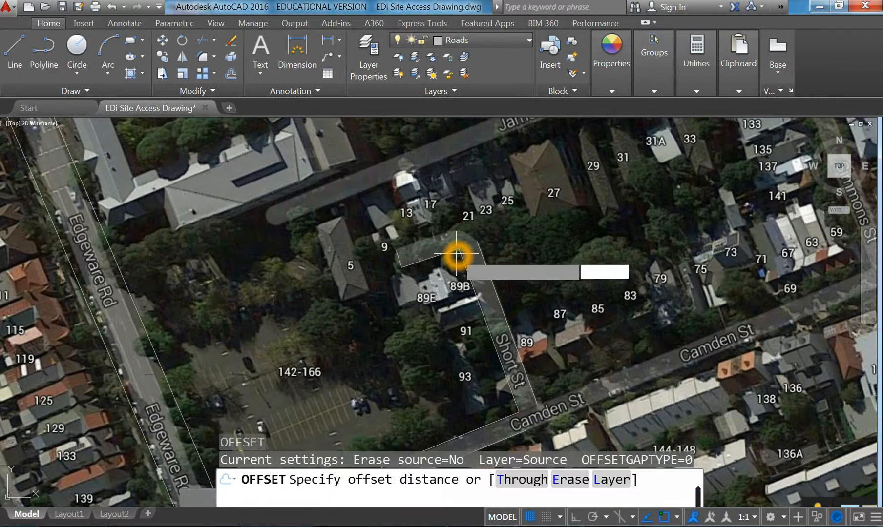
{"action": "key", "text": "Return"}
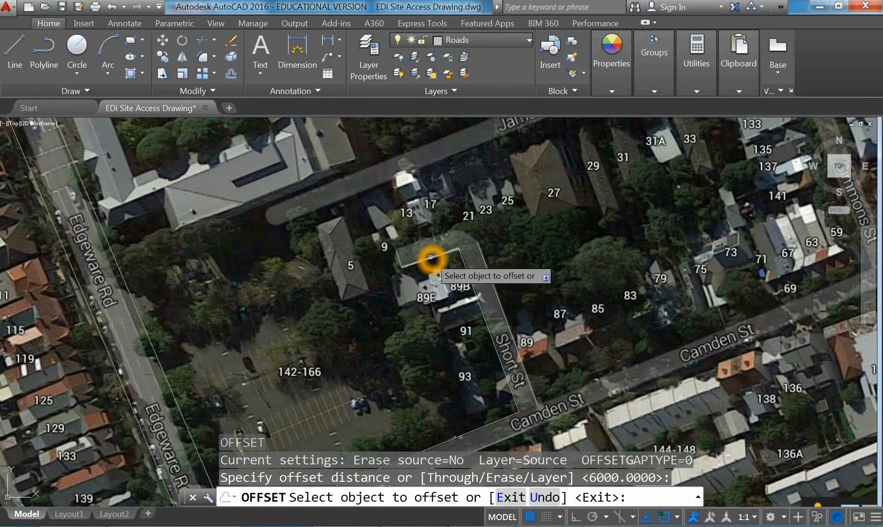
{"action": "left_click", "coordinate": [430, 257]}
{"action": "left_click", "coordinate": [427, 232]}
{"action": "scroll", "coordinate": [420, 220], "scroll_direction": "up", "scroll_amount": 4}
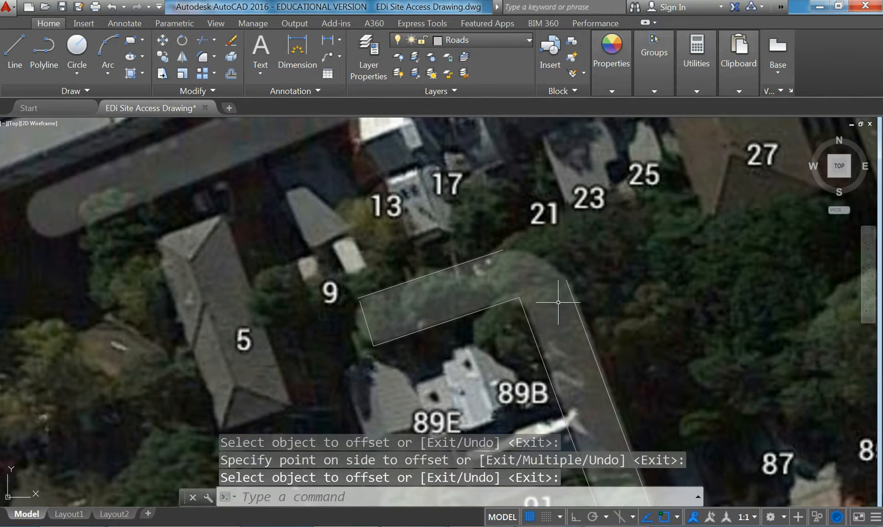
{"action": "scroll", "coordinate": [346, 247], "scroll_direction": "down", "scroll_amount": 8}
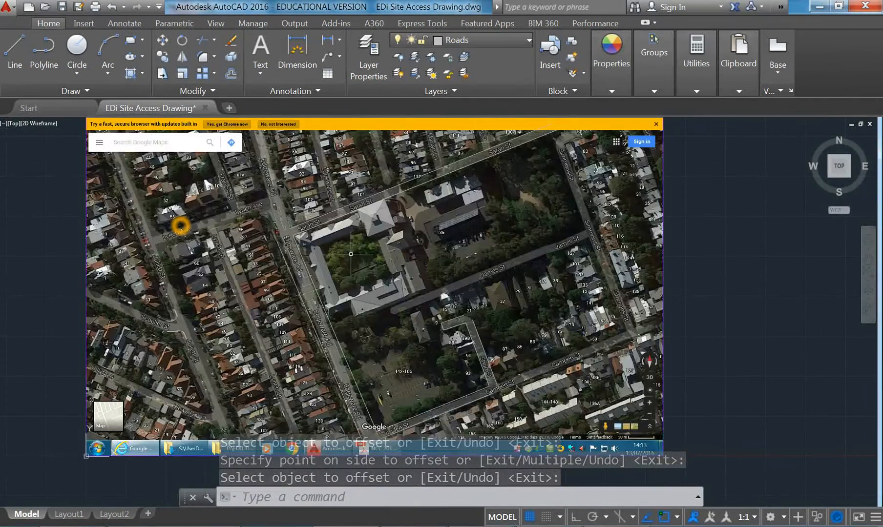
{"action": "scroll", "coordinate": [350, 254], "scroll_direction": "up", "scroll_amount": 2}
{"action": "left_click", "coordinate": [372, 325]}
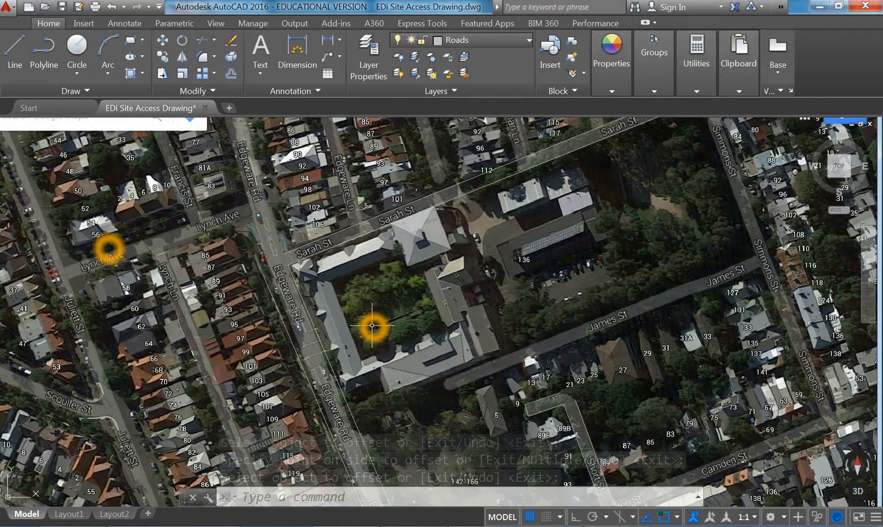
Make Building the current layer and start a line at the building's corner
{"action": "left_click", "coordinate": [478, 36]}
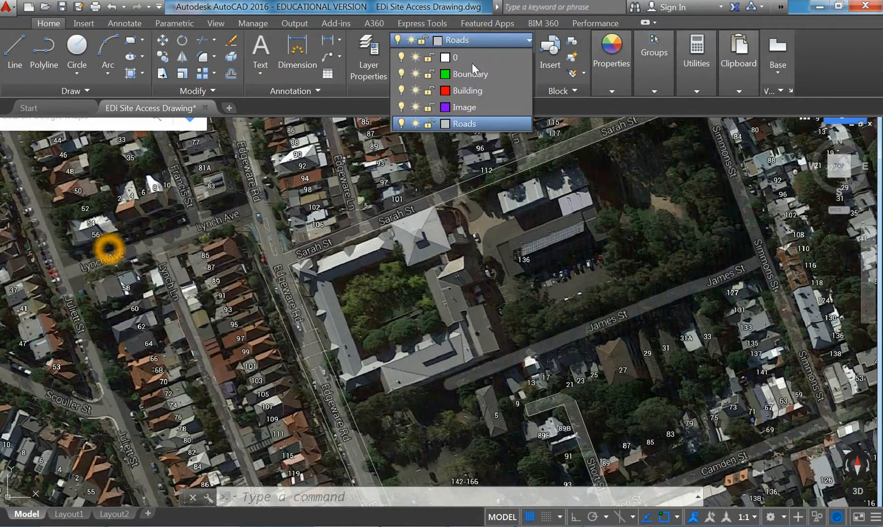
{"action": "left_click", "coordinate": [467, 91]}
{"action": "left_click", "coordinate": [298, 386]}
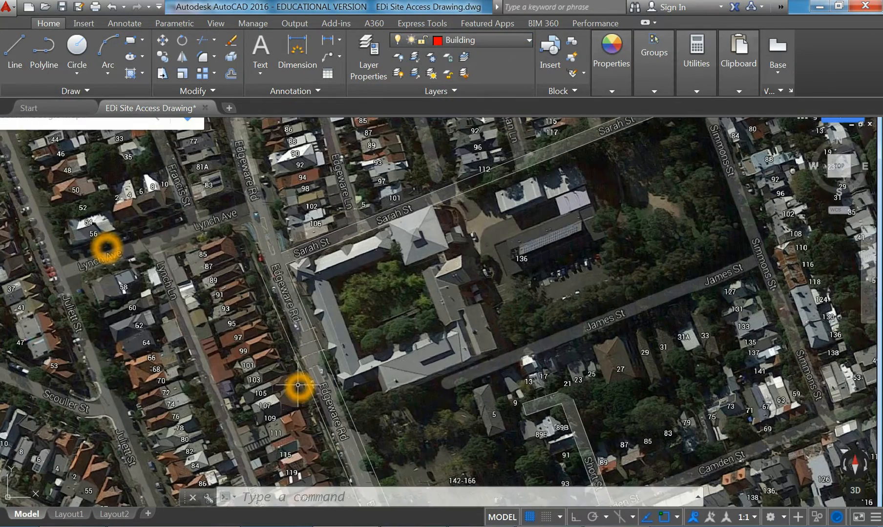
{"action": "left_click", "coordinate": [15, 49]}
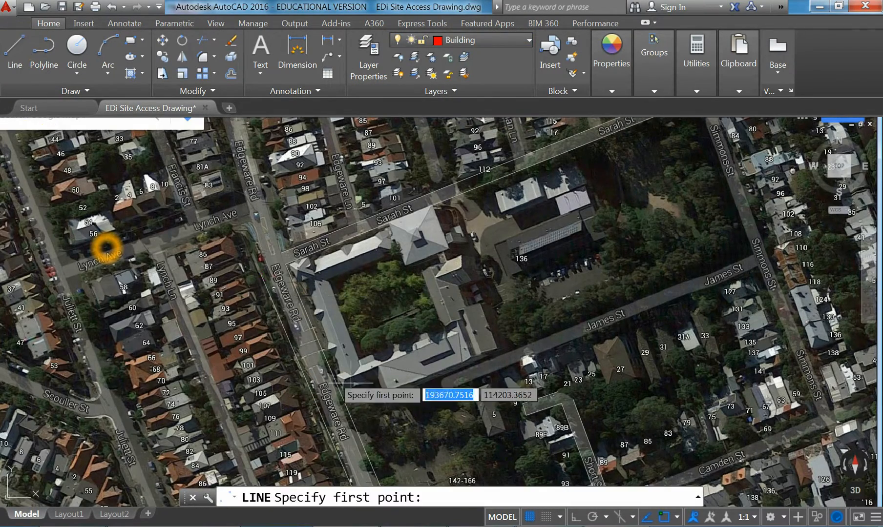
{"action": "scroll", "coordinate": [341, 389], "scroll_direction": "up", "scroll_amount": 5}
{"action": "left_click", "coordinate": [344, 412]}
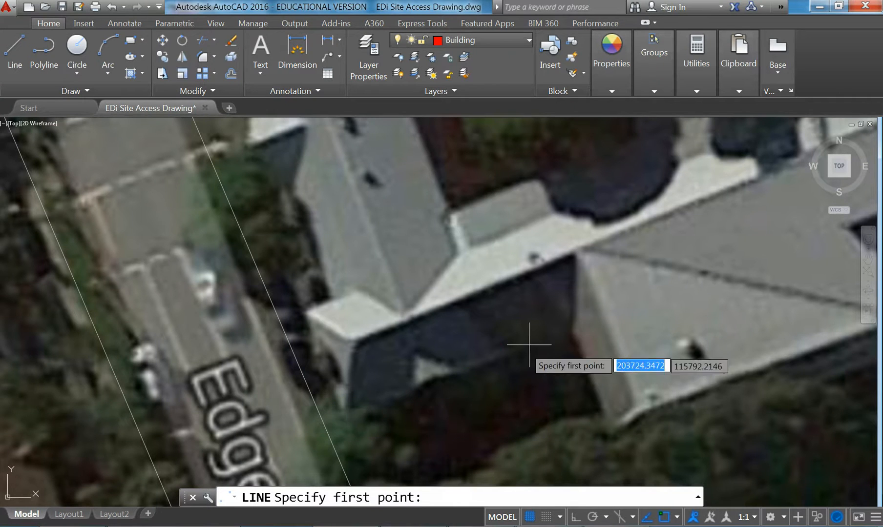
{"action": "left_click", "coordinate": [570, 334]}
{"action": "left_click", "coordinate": [344, 413]}
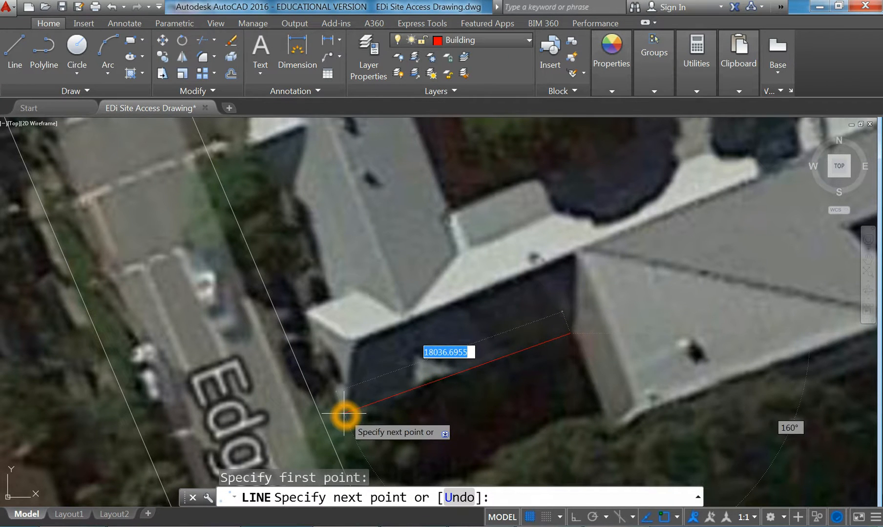
Trace the building's stepped west edge along Edgeware Rd corner by corner and finish the line
{"action": "left_click", "coordinate": [307, 310]}
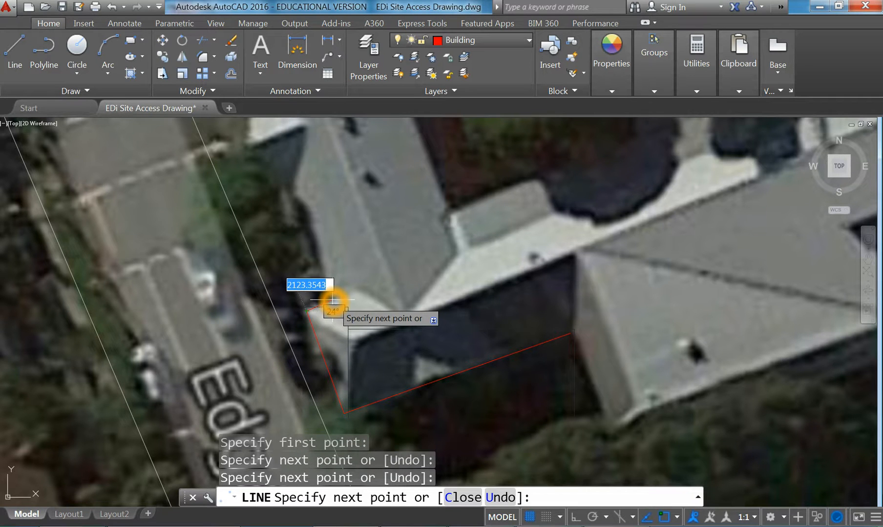
{"action": "left_click", "coordinate": [333, 303]}
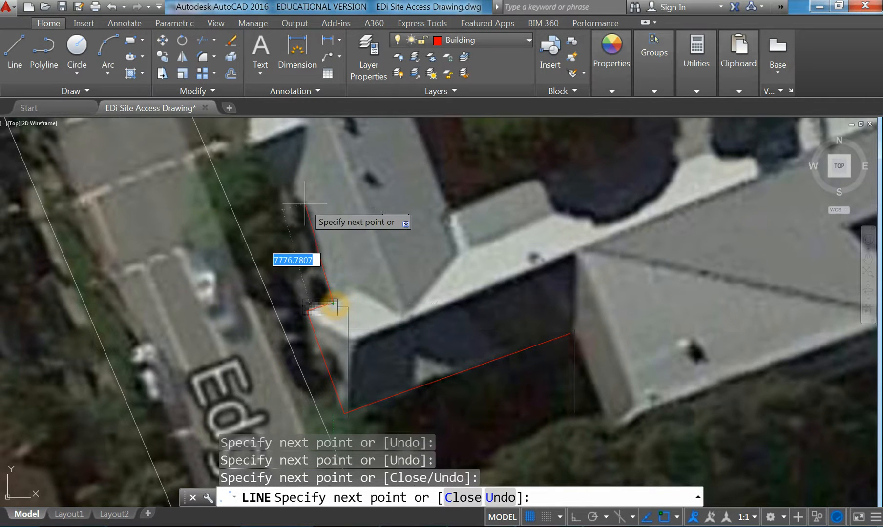
{"action": "left_click", "coordinate": [289, 185]}
{"action": "middle_click_drag", "start_coordinate": [286, 197], "coordinate": [286, 222]}
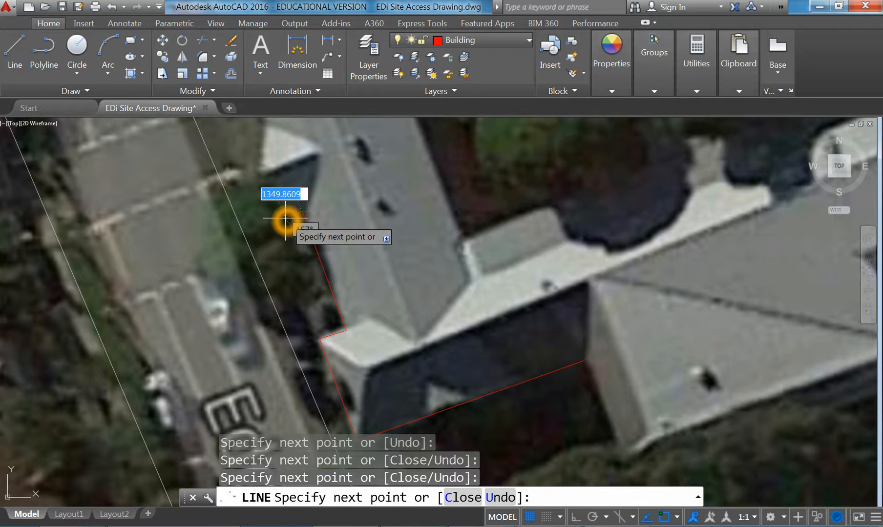
{"action": "middle_click_drag", "start_coordinate": [285, 216], "coordinate": [301, 294]}
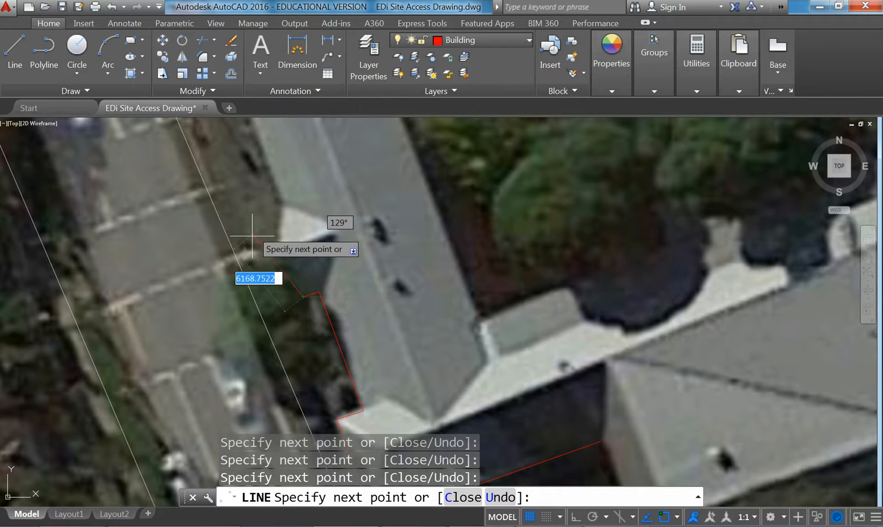
{"action": "left_click", "coordinate": [266, 201]}
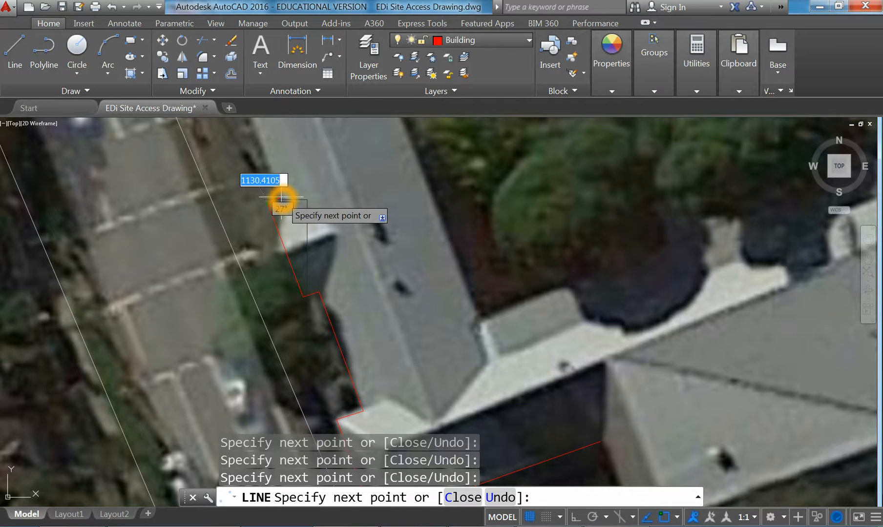
{"action": "left_click", "coordinate": [281, 198]}
{"action": "middle_click_drag", "start_coordinate": [281, 198], "coordinate": [364, 336]}
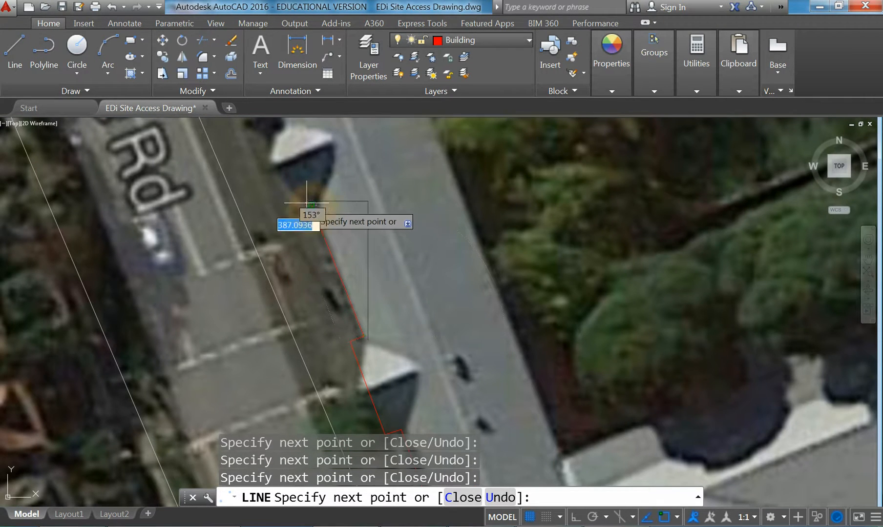
{"action": "right_click", "coordinate": [309, 203]}
{"action": "left_click", "coordinate": [317, 209]}
{"action": "scroll", "coordinate": [327, 263], "scroll_direction": "down", "scroll_amount": 5}
{"action": "middle_click_drag", "start_coordinate": [252, 374], "coordinate": [205, 361]}
{"action": "middle_click_drag", "start_coordinate": [420, 322], "coordinate": [357, 323]}
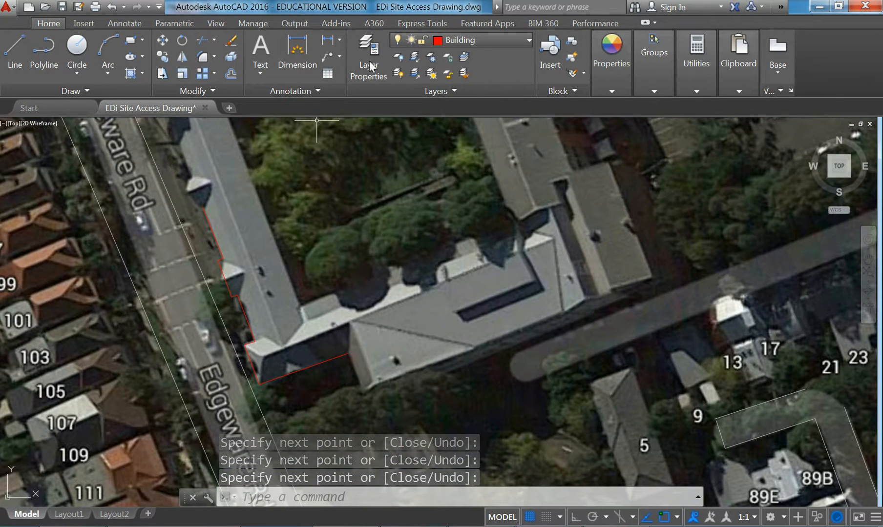
Make Boundary the current layer and start a line at the building's northwest corner
{"action": "left_click", "coordinate": [474, 38]}
{"action": "left_click", "coordinate": [476, 75]}
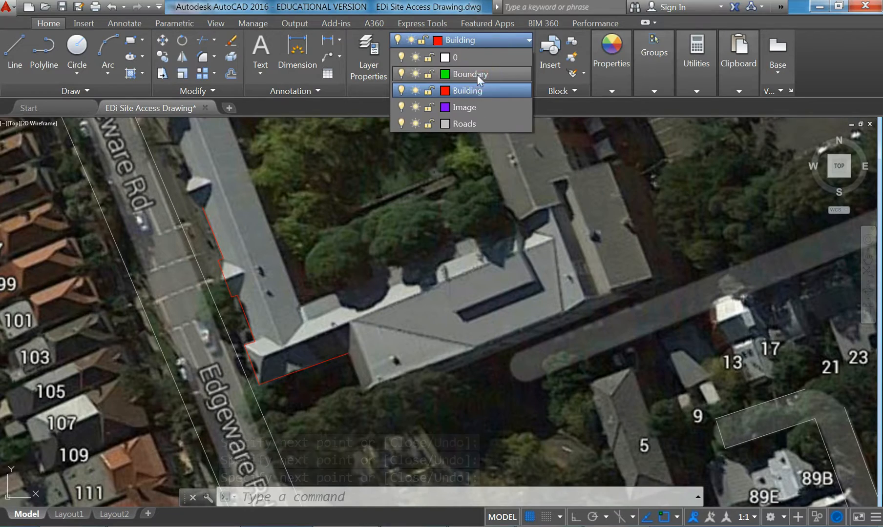
{"action": "left_click", "coordinate": [9, 67]}
{"action": "scroll", "coordinate": [386, 342], "scroll_direction": "down", "scroll_amount": 5}
{"action": "scroll", "coordinate": [295, 230], "scroll_direction": "up", "scroll_amount": 8}
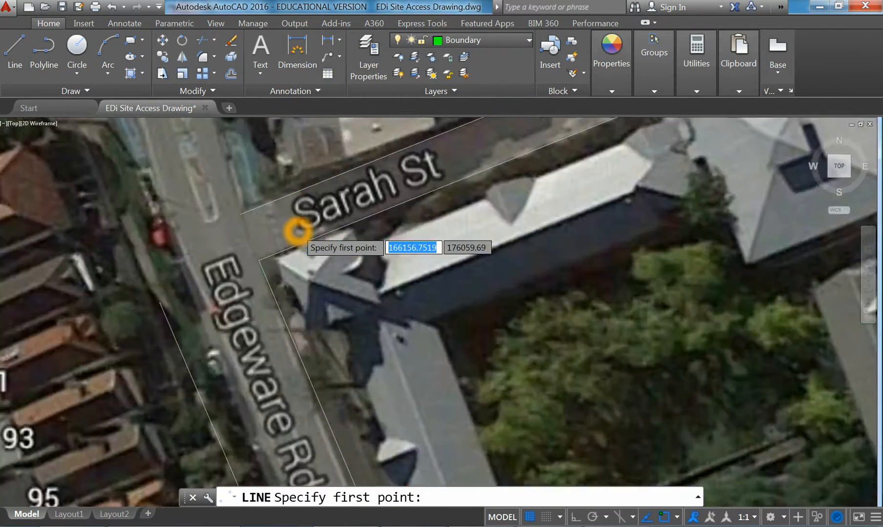
{"action": "left_click", "coordinate": [229, 311]}
Run the boundary along Sarah St, undoing a misplaced point and turning off object snap
{"action": "scroll", "coordinate": [399, 283], "scroll_direction": "down", "scroll_amount": 6}
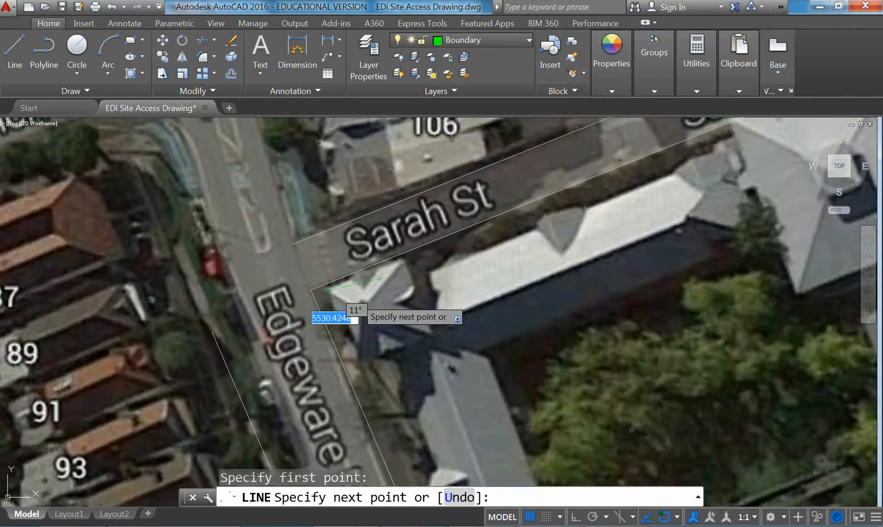
{"action": "middle_click_drag", "start_coordinate": [592, 226], "coordinate": [272, 348]}
{"action": "scroll", "coordinate": [508, 293], "scroll_direction": "down", "scroll_amount": 4}
{"action": "middle_click_drag", "start_coordinate": [596, 271], "coordinate": [345, 327]}
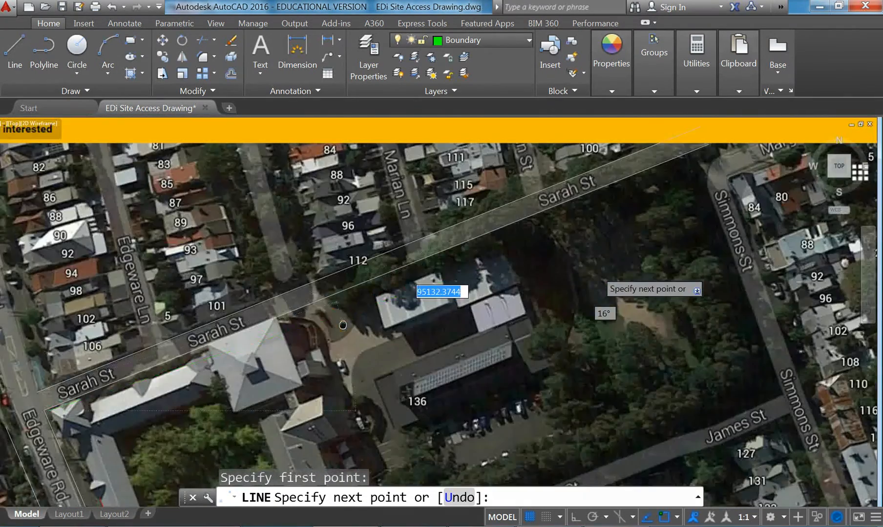
{"action": "middle_click_drag", "start_coordinate": [616, 212], "coordinate": [406, 295]}
{"action": "middle_click_drag", "start_coordinate": [257, 352], "coordinate": [376, 251]}
{"action": "scroll", "coordinate": [419, 238], "scroll_direction": "up", "scroll_amount": 4}
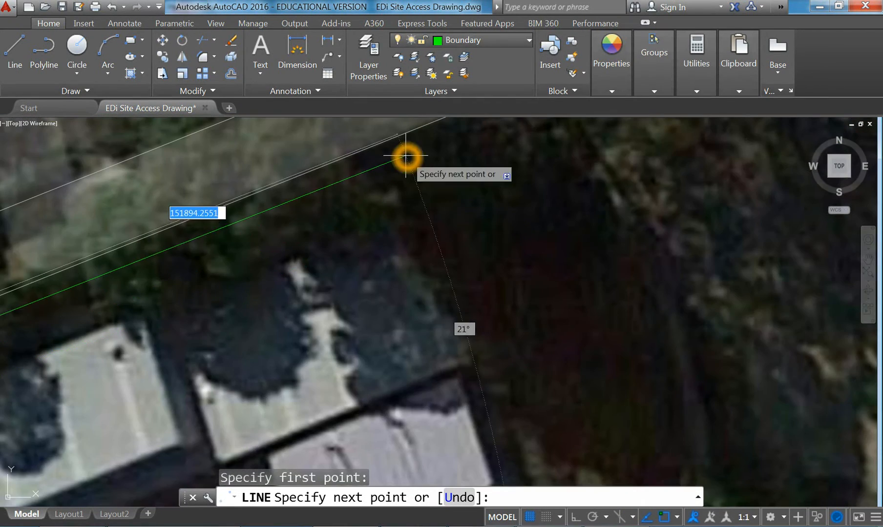
{"action": "scroll", "coordinate": [438, 165], "scroll_direction": "down", "scroll_amount": 4}
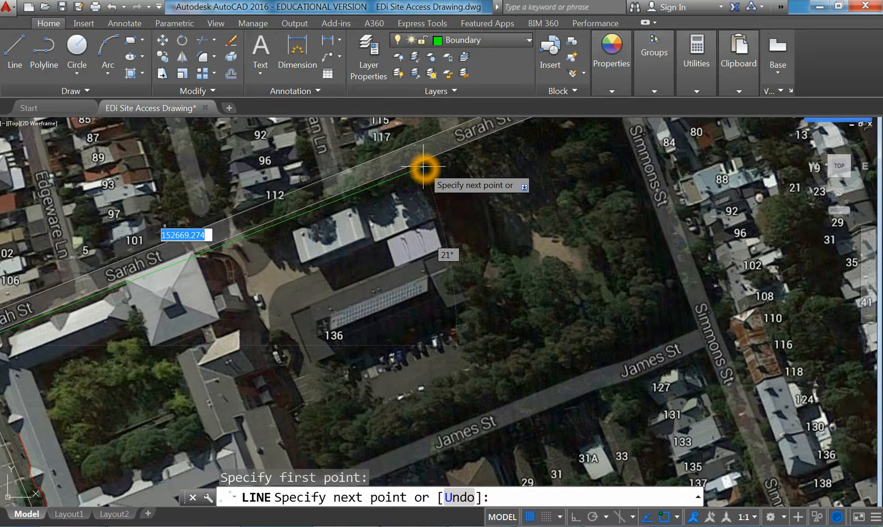
{"action": "left_click", "coordinate": [422, 166]}
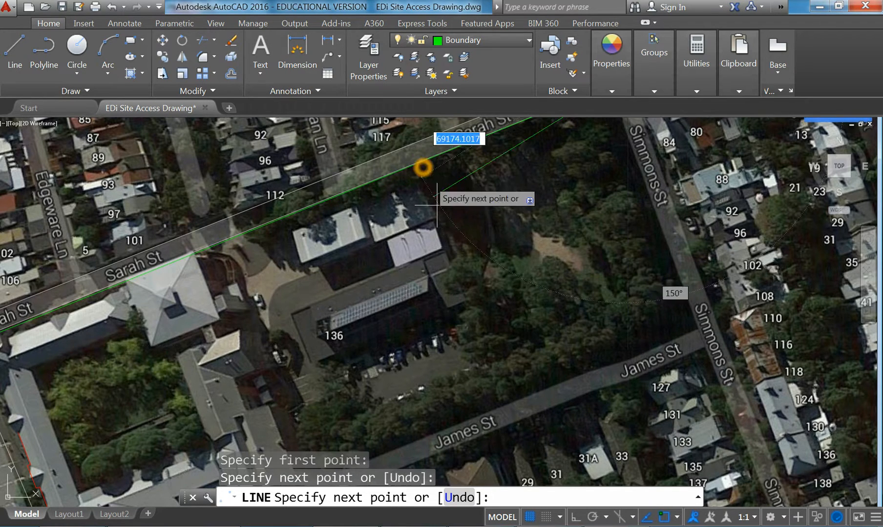
{"action": "type", "text": "u"}
{"action": "key", "text": "Return"}
{"action": "left_click", "coordinate": [665, 521]}
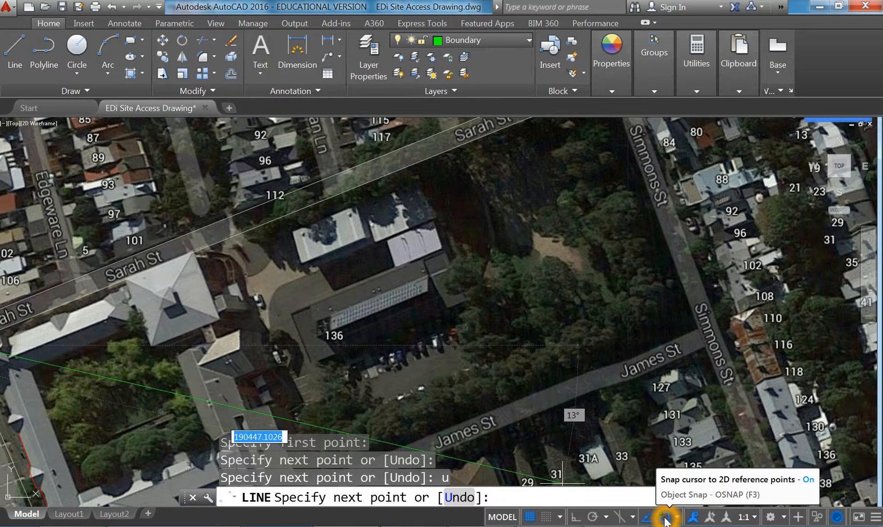
{"action": "left_click", "coordinate": [432, 165]}
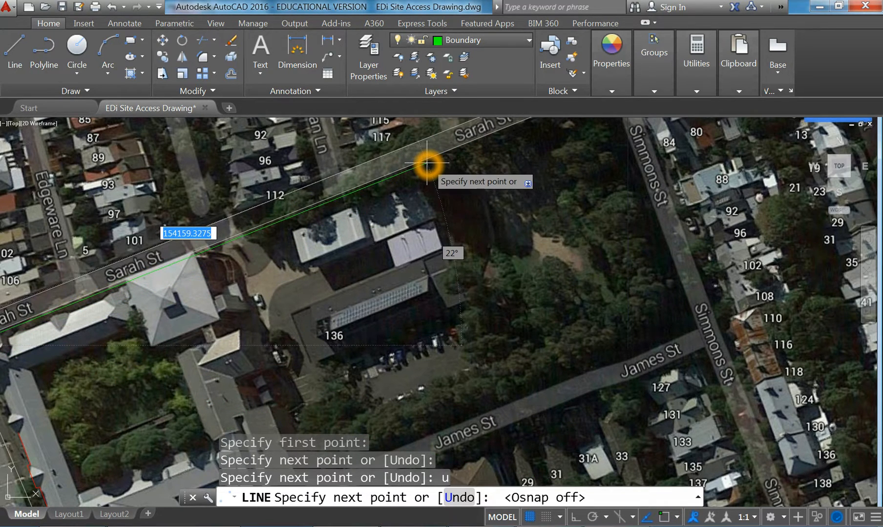
{"action": "left_click", "coordinate": [427, 163]}
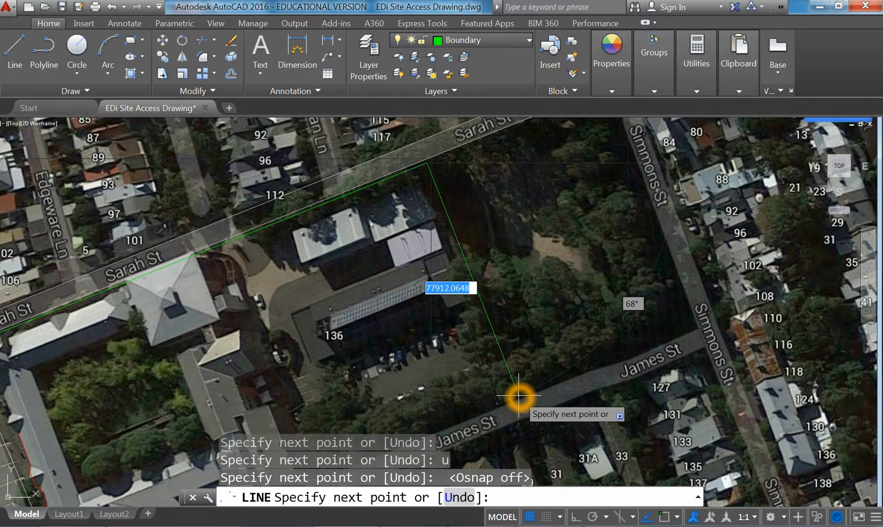
Continue the boundary down to James St, past house 5, then east toward 89E and finish
{"action": "left_click", "coordinate": [518, 396]}
{"action": "middle_click_drag", "start_coordinate": [480, 388], "coordinate": [642, 205]}
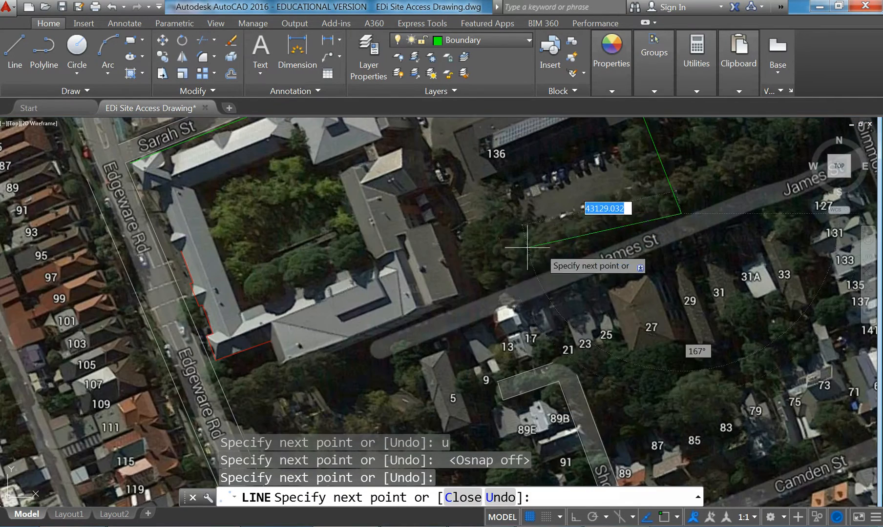
{"action": "scroll", "coordinate": [398, 317], "scroll_direction": "down", "scroll_amount": 2}
{"action": "scroll", "coordinate": [396, 286], "scroll_direction": "up", "scroll_amount": 2}
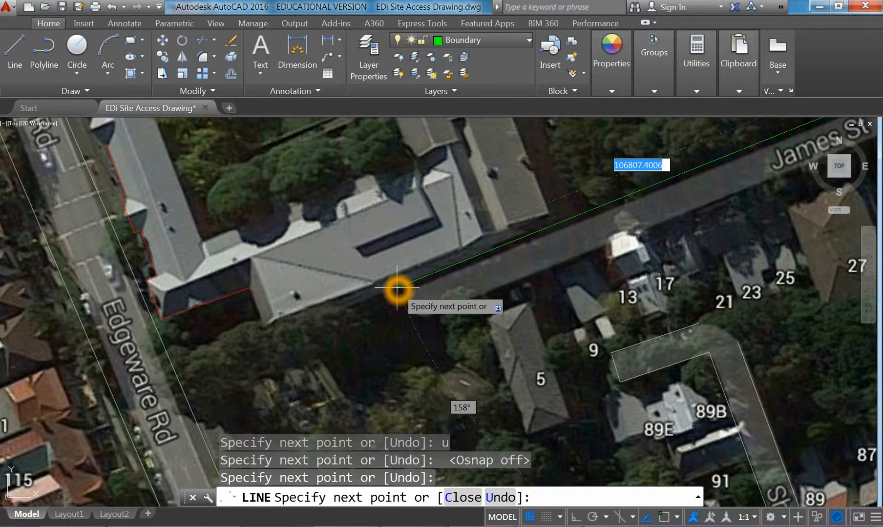
{"action": "left_click", "coordinate": [398, 288]}
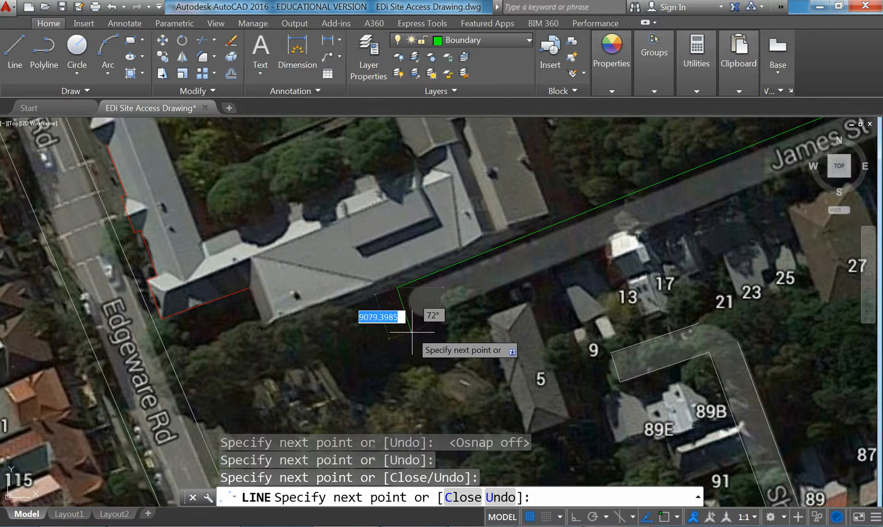
{"action": "left_click", "coordinate": [413, 334]}
{"action": "middle_click_drag", "start_coordinate": [495, 392], "coordinate": [423, 188]}
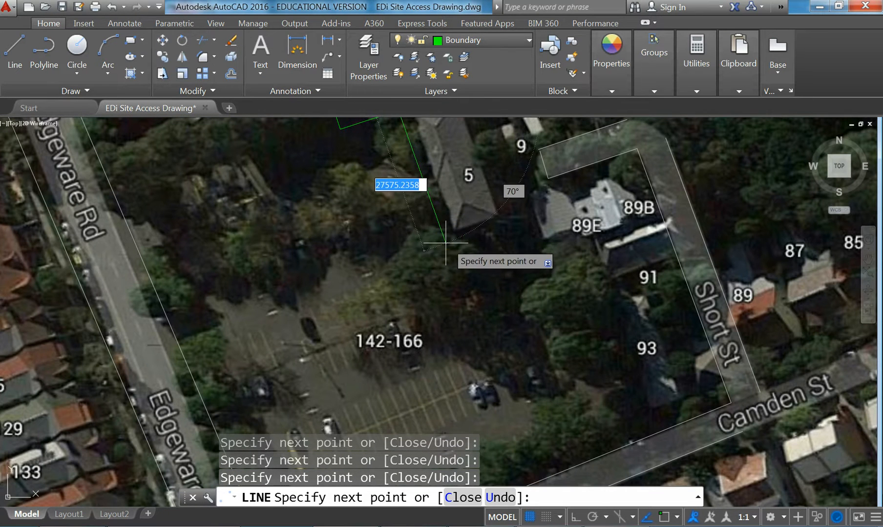
{"action": "left_click", "coordinate": [445, 242]}
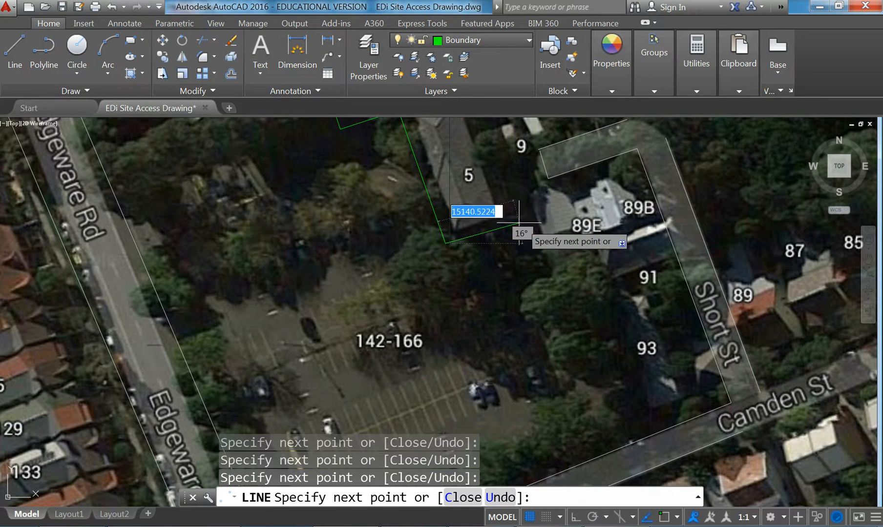
{"action": "left_click", "coordinate": [521, 217]}
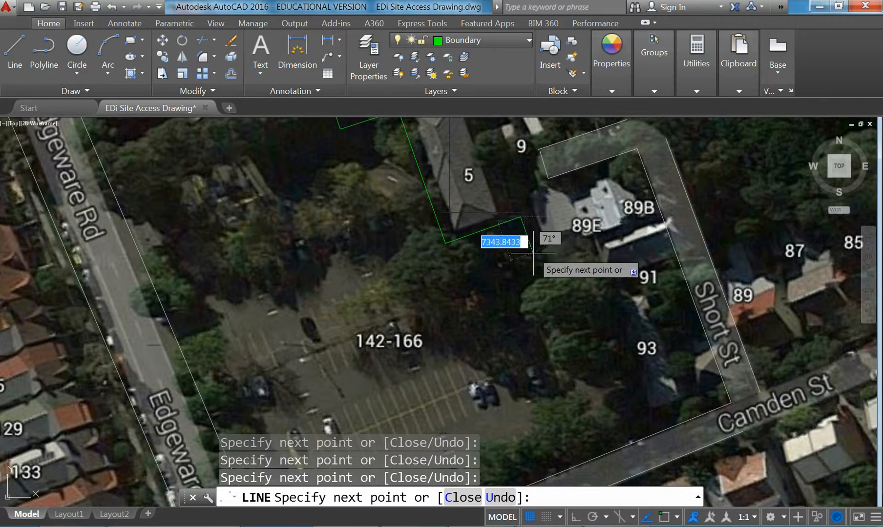
{"action": "right_click", "coordinate": [538, 264]}
{"action": "left_click", "coordinate": [556, 274]}
{"action": "scroll", "coordinate": [517, 255], "scroll_direction": "down", "scroll_amount": 6}
{"action": "middle_click_drag", "start_coordinate": [553, 270], "coordinate": [577, 339]}
{"action": "middle_click_drag", "start_coordinate": [474, 310], "coordinate": [400, 339]}
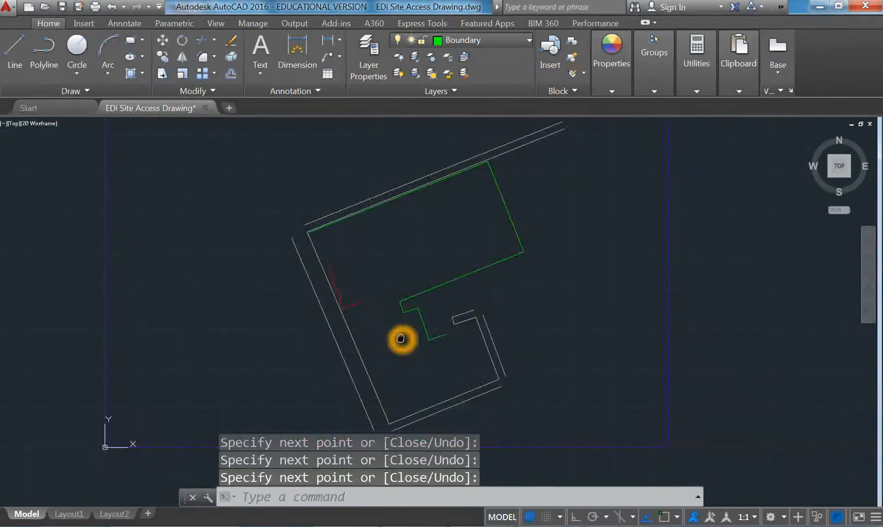
{"action": "scroll", "coordinate": [359, 338], "scroll_direction": "up", "scroll_amount": 4}
{"action": "scroll", "coordinate": [321, 320], "scroll_direction": "down", "scroll_amount": 1}
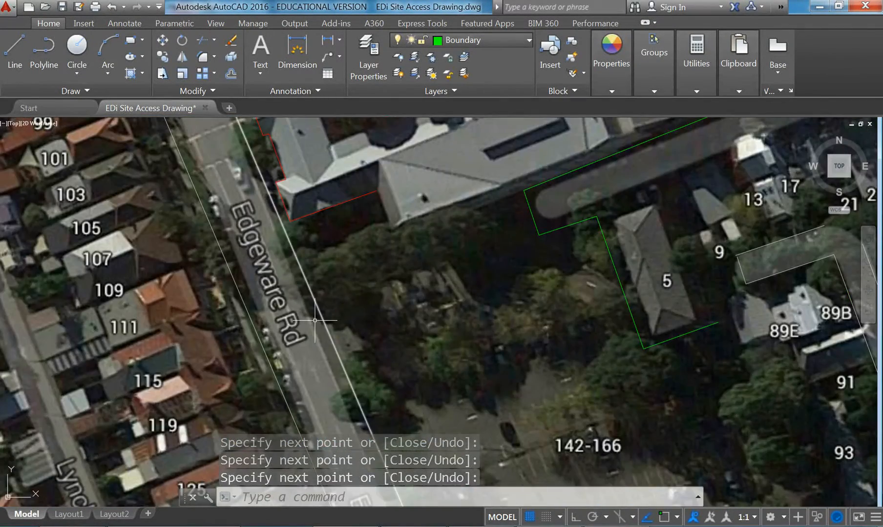
{"action": "middle_click_drag", "start_coordinate": [322, 320], "coordinate": [321, 331]}
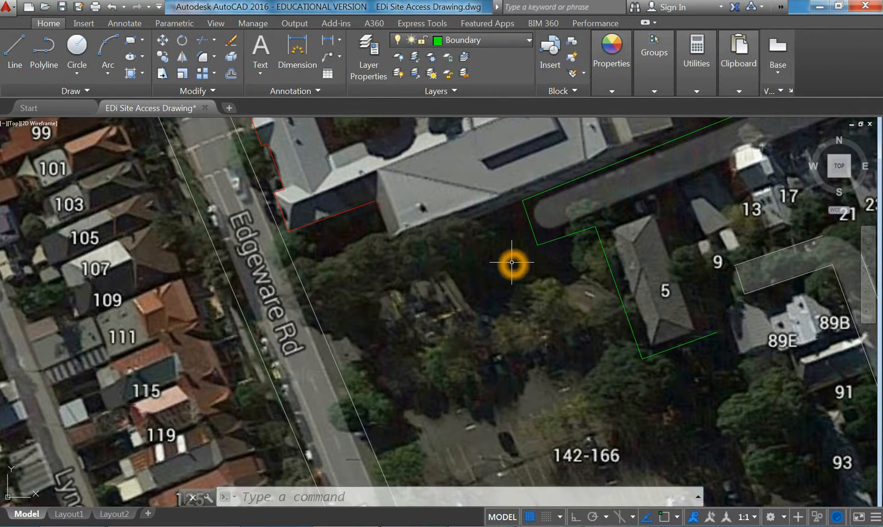
{"action": "mouse_move", "coordinate": [462, 164]}
{"action": "middle_mouse_down"}
{"action": "mouse_move", "coordinate": [430, 251]}
{"action": "mouse_move", "coordinate": [435, 294]}
{"action": "mouse_move", "coordinate": [392, 330]}
{"action": "middle_mouse_up"}
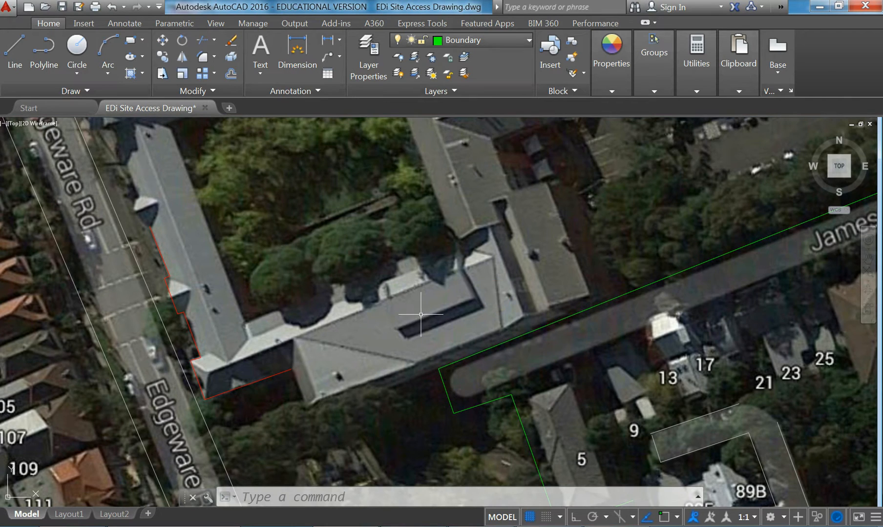
{"action": "middle_click_drag", "start_coordinate": [513, 244], "coordinate": [505, 313]}
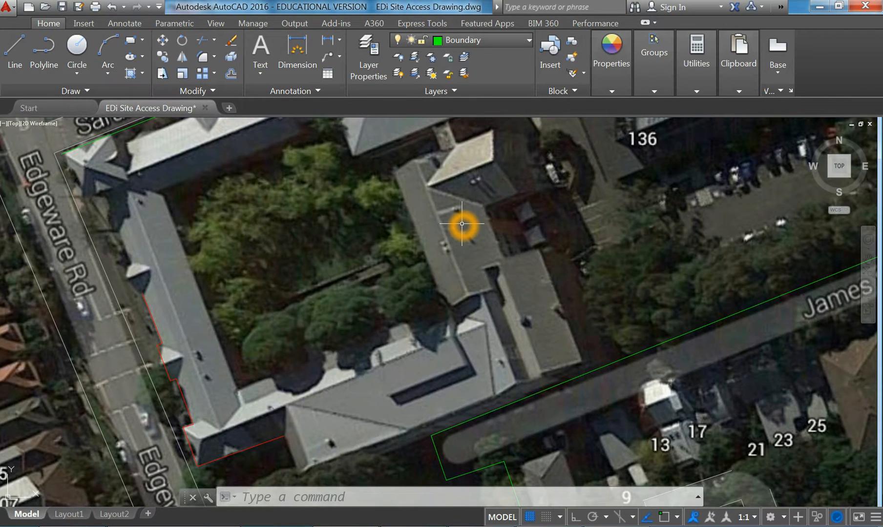
{"action": "middle_click_drag", "start_coordinate": [438, 173], "coordinate": [467, 278]}
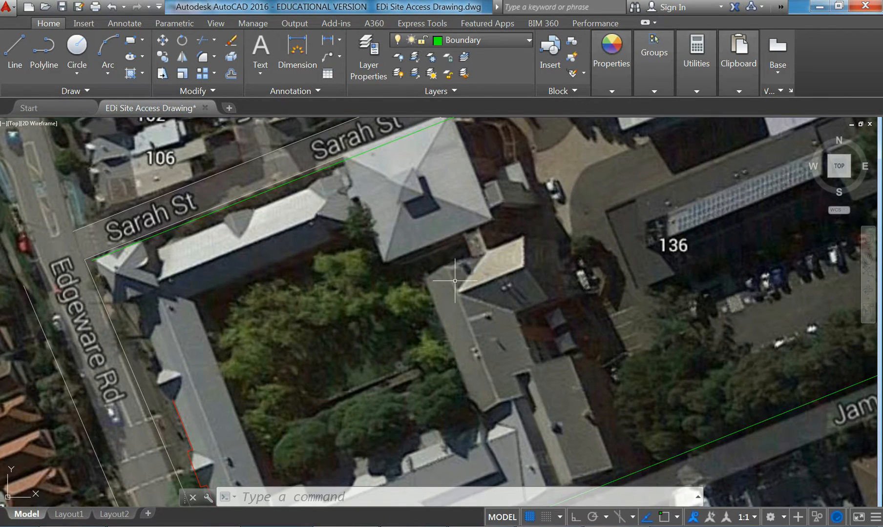
{"action": "middle_click_drag", "start_coordinate": [415, 223], "coordinate": [375, 223]}
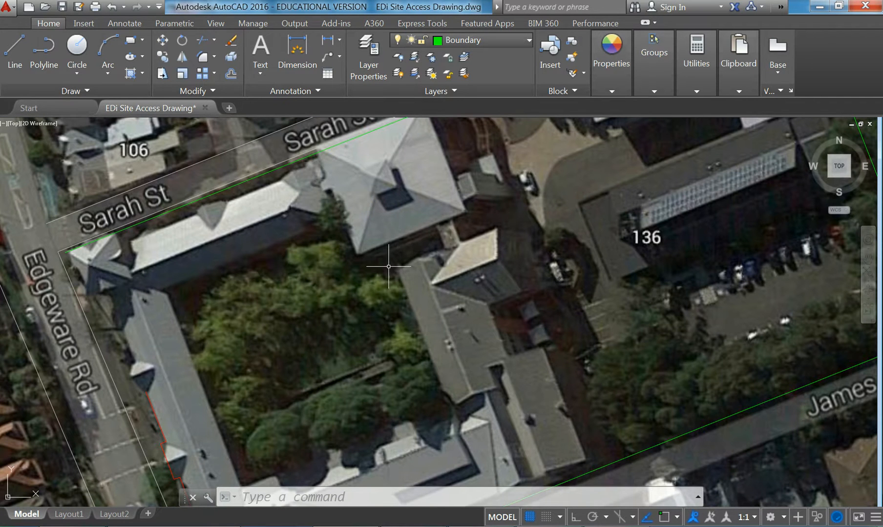
{"action": "middle_click_drag", "start_coordinate": [403, 267], "coordinate": [404, 270]}
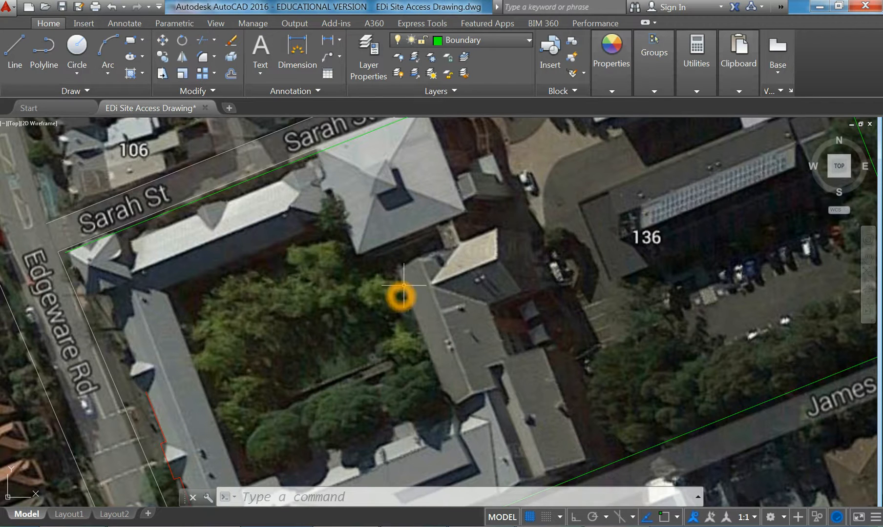
{"action": "middle_click_drag", "start_coordinate": [410, 285], "coordinate": [426, 274]}
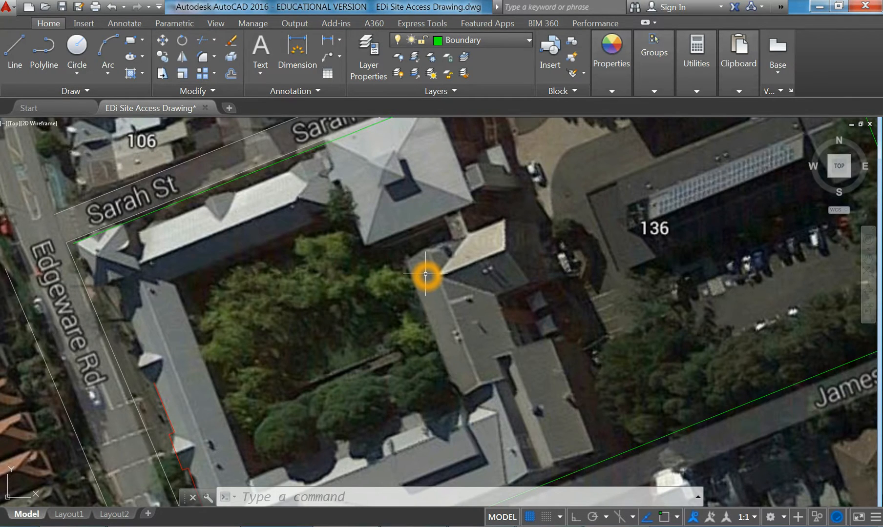
{"action": "scroll", "coordinate": [426, 274], "scroll_direction": "down", "scroll_amount": 2}
{"action": "middle_click_drag", "start_coordinate": [425, 274], "coordinate": [481, 187]}
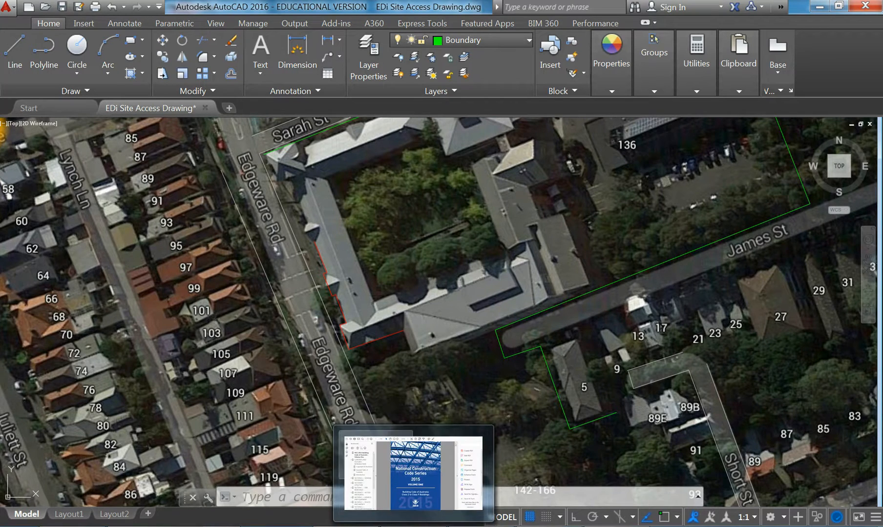
{"action": "left_click", "coordinate": [184, 526]}
Highlight the street access, stairs, lifts and doors items in the checklist, then minimize the browser
{"action": "left_click", "coordinate": [92, 248]}
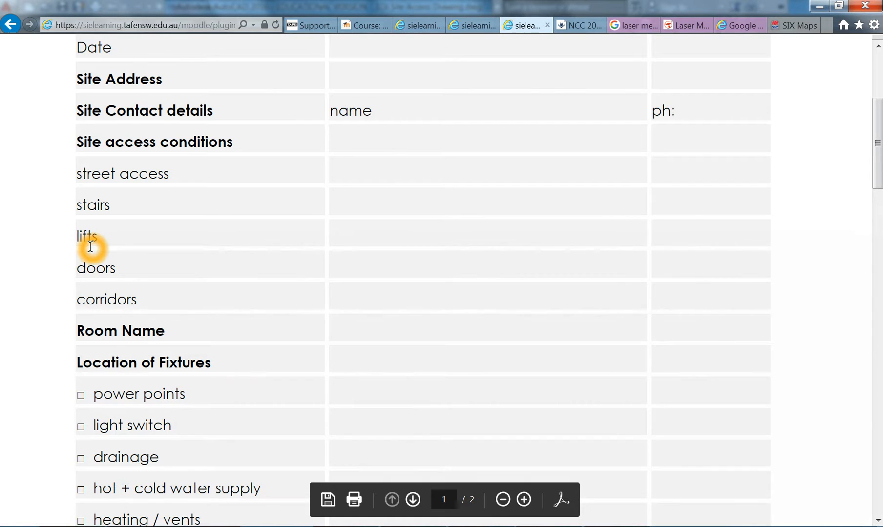
{"action": "left_click", "coordinate": [91, 174]}
{"action": "left_click", "coordinate": [77, 170]}
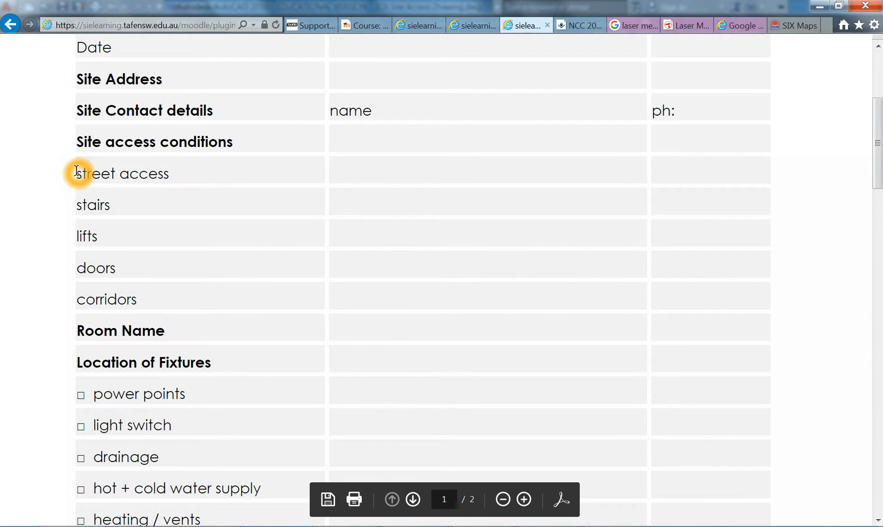
{"action": "triple_click", "coordinate": [76, 171]}
{"action": "left_click_drag", "start_coordinate": [72, 207], "coordinate": [126, 236]}
{"action": "left_click", "coordinate": [92, 239]}
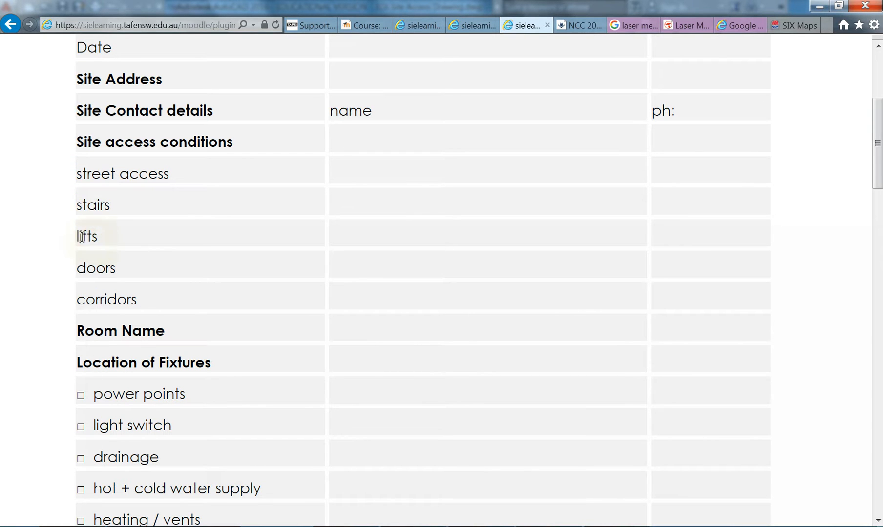
{"action": "left_click", "coordinate": [73, 200]}
{"action": "left_click", "coordinate": [73, 200]}
{"action": "left_click", "coordinate": [79, 236]}
{"action": "left_click", "coordinate": [78, 269]}
{"action": "left_click", "coordinate": [816, 6]}
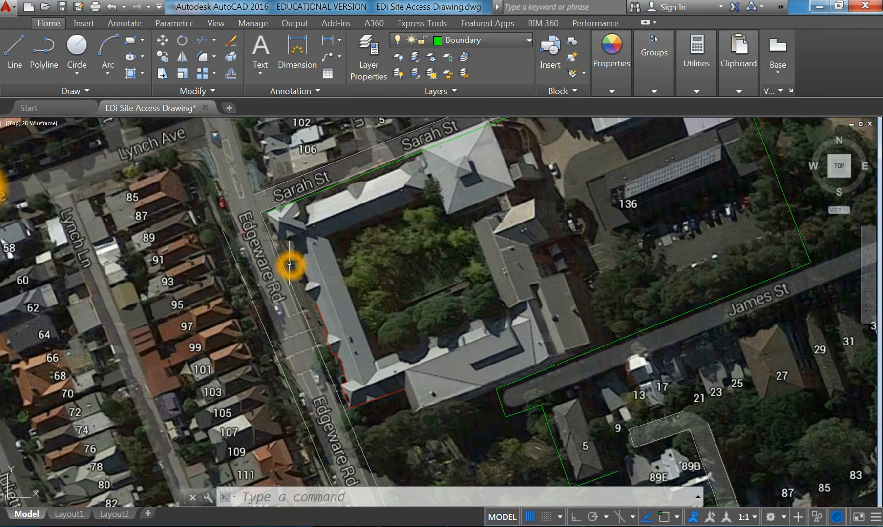
Nudge the site linework slightly left, then switch back to the Internet Explorer checklist
{"action": "middle_click_drag", "start_coordinate": [365, 295], "coordinate": [342, 295]}
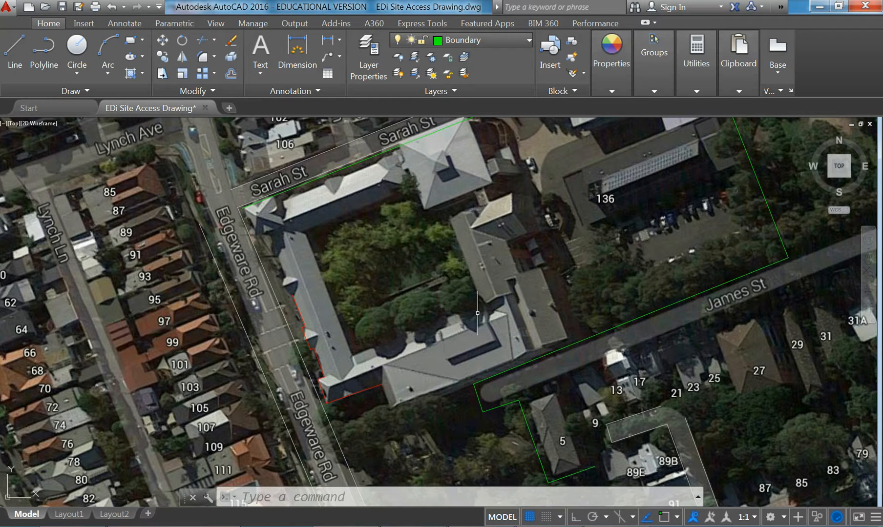
{"action": "left_click", "coordinate": [84, 526]}
{"action": "left_click", "coordinate": [107, 185]}
{"action": "left_click", "coordinate": [99, 187]}
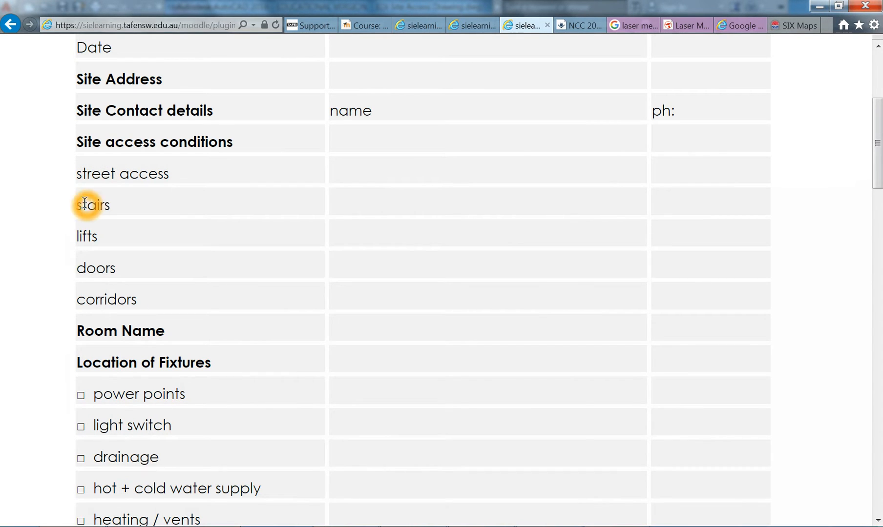
Highlight the stairs, lifts and doors items, then point to the Room Name heading
{"action": "mouse_move", "coordinate": [78, 205]}
{"action": "left_mouse_down"}
{"action": "mouse_move", "coordinate": [120, 198]}
{"action": "mouse_move", "coordinate": [79, 206]}
{"action": "mouse_move", "coordinate": [113, 205]}
{"action": "mouse_move", "coordinate": [107, 209]}
{"action": "mouse_move", "coordinate": [69, 209]}
{"action": "left_mouse_up"}
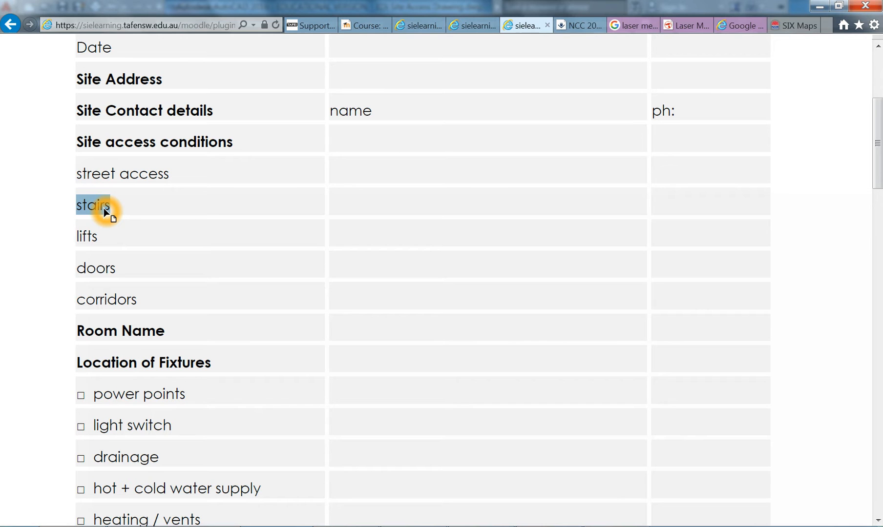
{"action": "left_click_drag", "start_coordinate": [78, 236], "coordinate": [109, 236]}
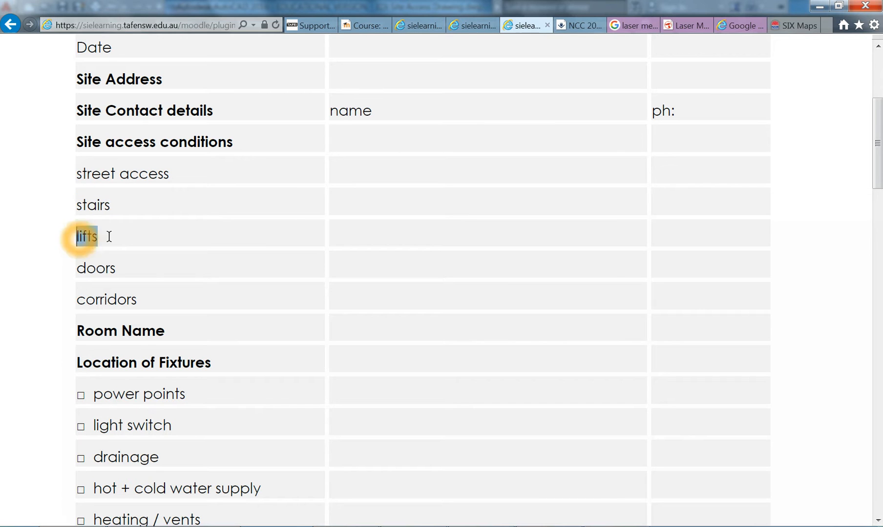
{"action": "left_click_drag", "start_coordinate": [74, 269], "coordinate": [128, 270]}
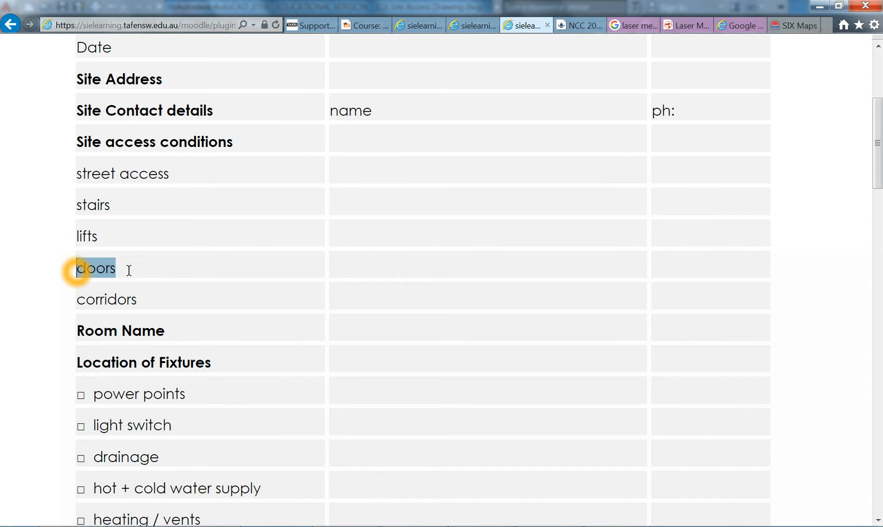
{"action": "left_click", "coordinate": [96, 272]}
{"action": "left_click", "coordinate": [81, 336]}
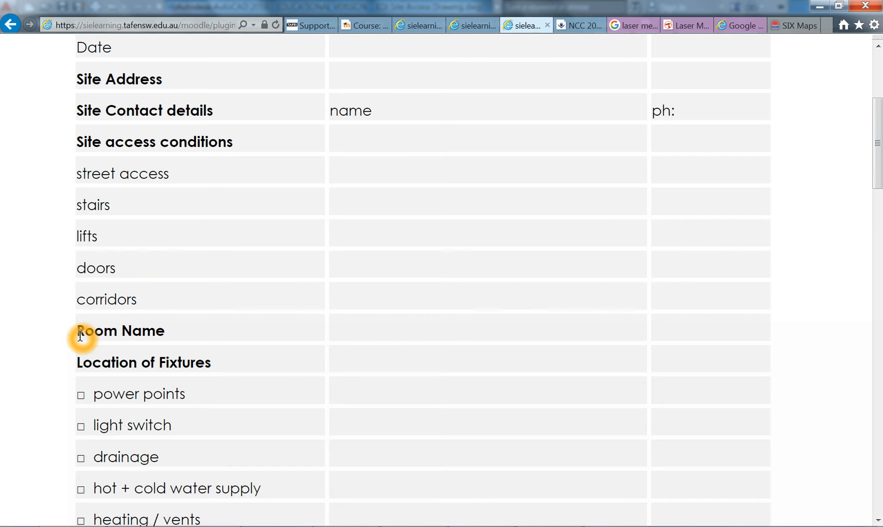
{"action": "left_click", "coordinate": [72, 336]}
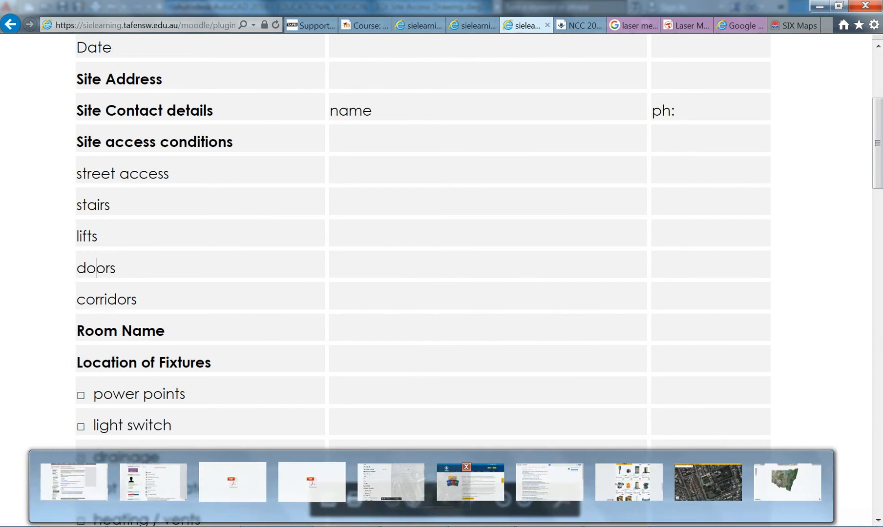
Return to the AutoCAD drawing and recentre the aerial view on the site
{"action": "left_click", "coordinate": [332, 526]}
{"action": "middle_click_drag", "start_coordinate": [457, 301], "coordinate": [452, 303]}
{"action": "middle_click_drag", "start_coordinate": [555, 217], "coordinate": [562, 228]}
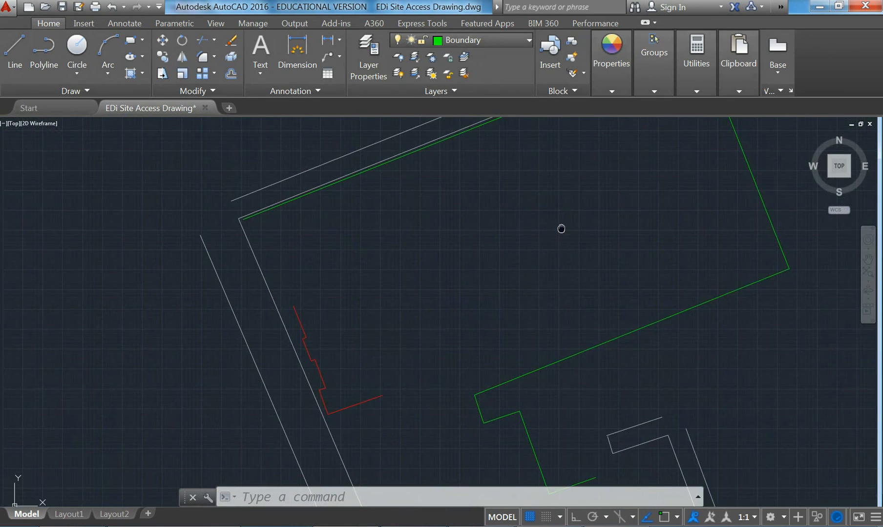
{"action": "left_click", "coordinate": [476, 208]}
{"action": "left_click", "coordinate": [522, 244]}
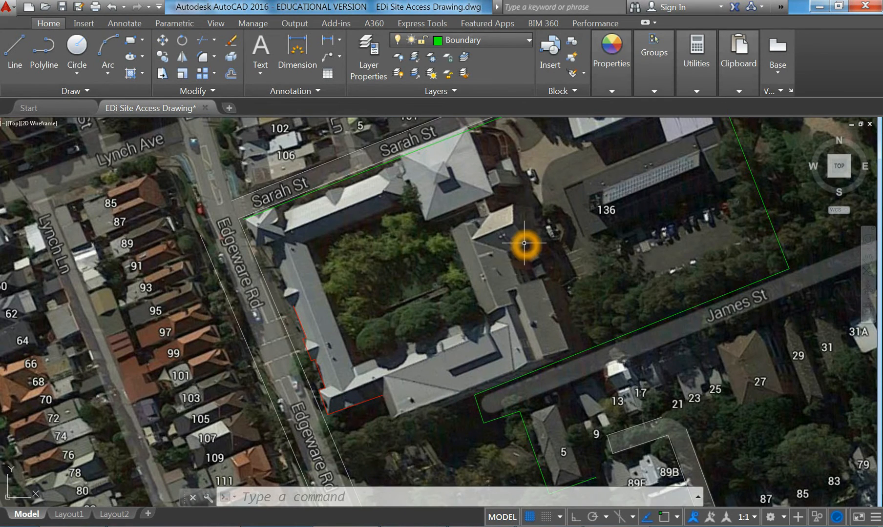
{"action": "left_click", "coordinate": [509, 225]}
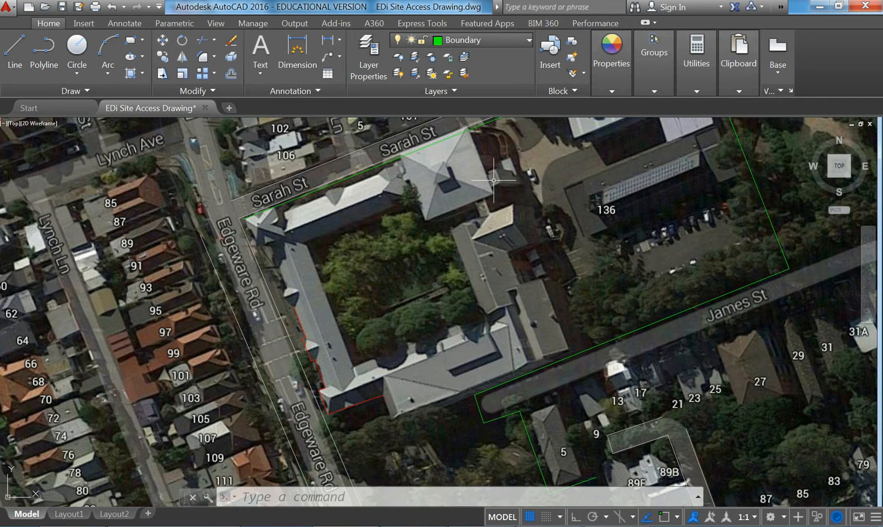
{"action": "scroll", "coordinate": [469, 180], "scroll_direction": "up", "scroll_amount": 2}
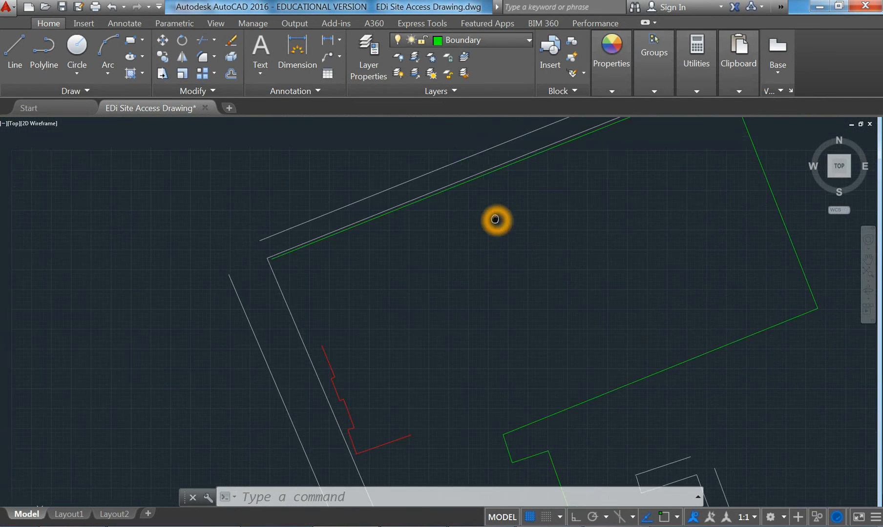
{"action": "scroll", "coordinate": [493, 209], "scroll_direction": "up", "scroll_amount": 2}
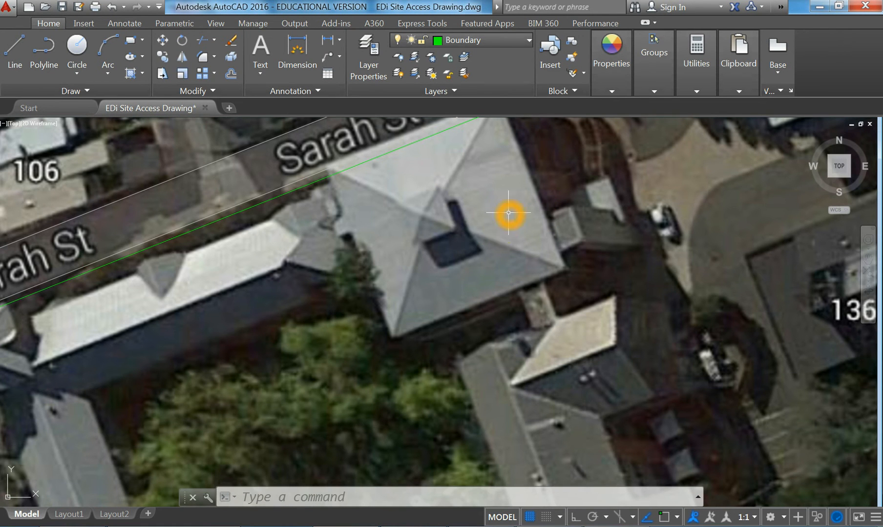
{"action": "scroll", "coordinate": [508, 212], "scroll_direction": "down", "scroll_amount": 2}
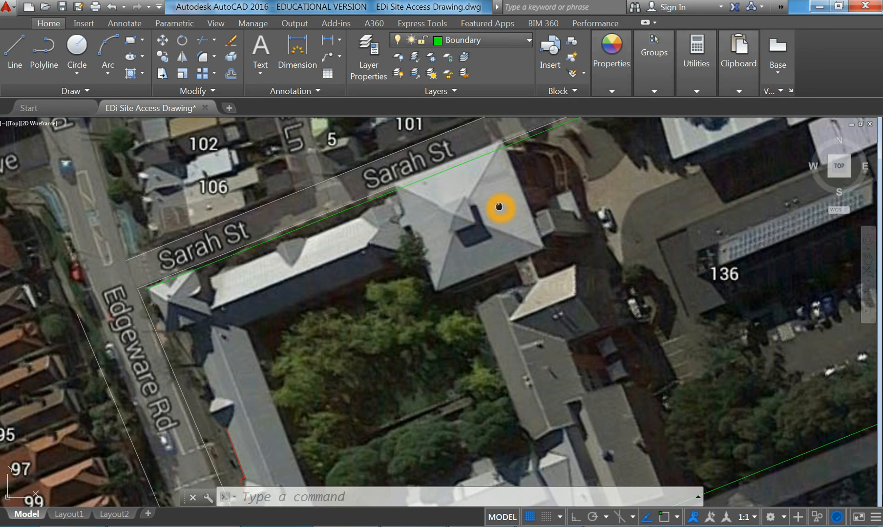
{"action": "middle_click_drag", "start_coordinate": [499, 206], "coordinate": [511, 224]}
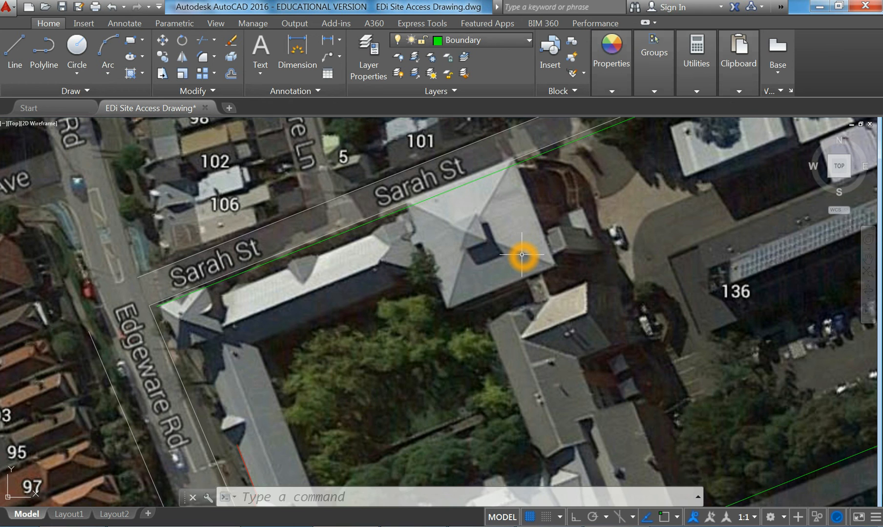
{"action": "mouse_move", "coordinate": [388, 357]}
{"action": "middle_mouse_down"}
{"action": "mouse_move", "coordinate": [410, 329]}
{"action": "mouse_move", "coordinate": [399, 275]}
{"action": "mouse_move", "coordinate": [352, 258]}
{"action": "middle_mouse_up"}
{"action": "scroll", "coordinate": [410, 329], "scroll_direction": "down", "scroll_amount": 2}
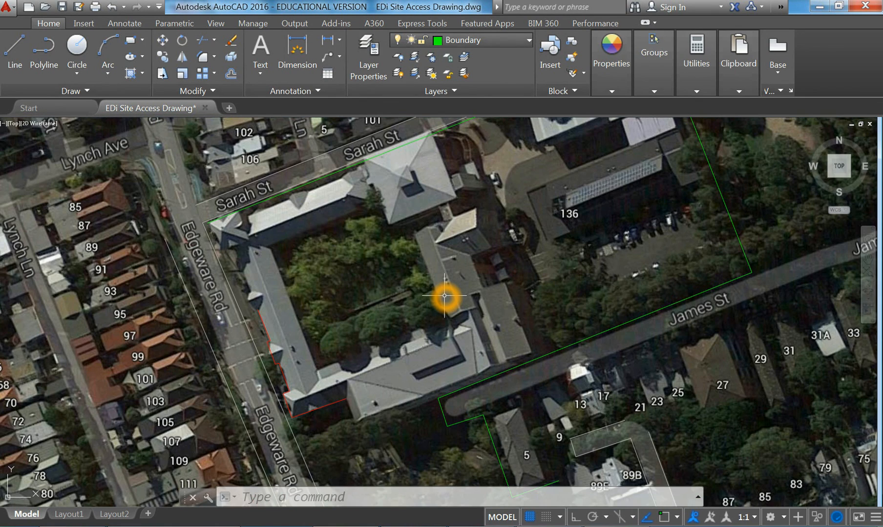